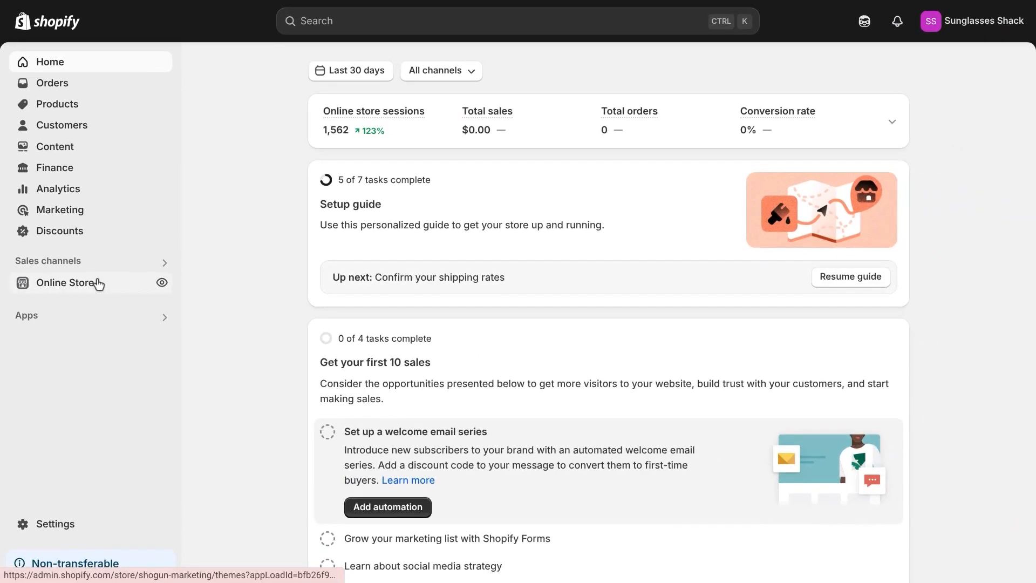
- Open the Copy of Dawn theme for customization and create a page template named FAQ based on the default page
{"action": "left_click", "coordinate": [98, 284]}
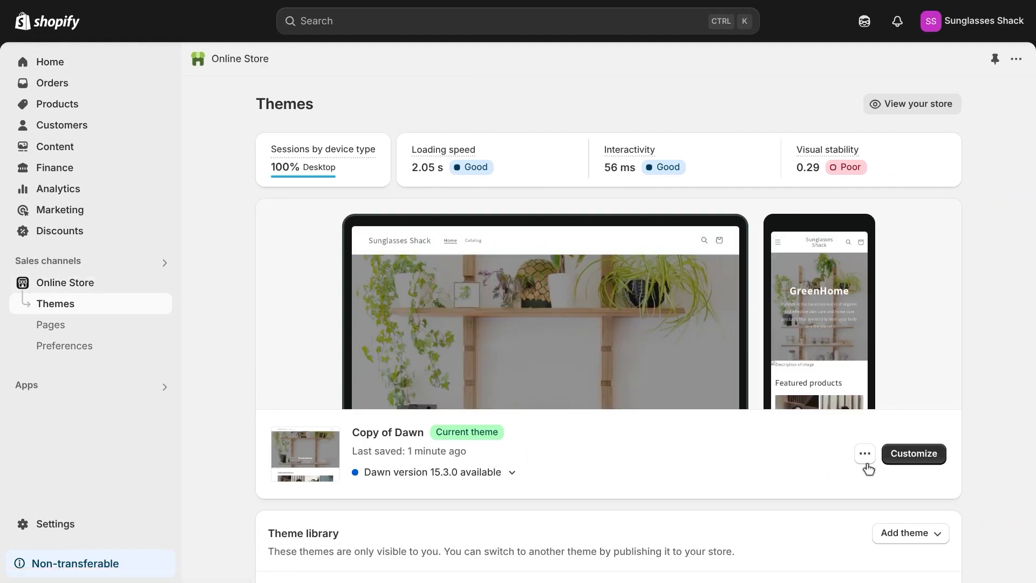
{"action": "left_click", "coordinate": [914, 454]}
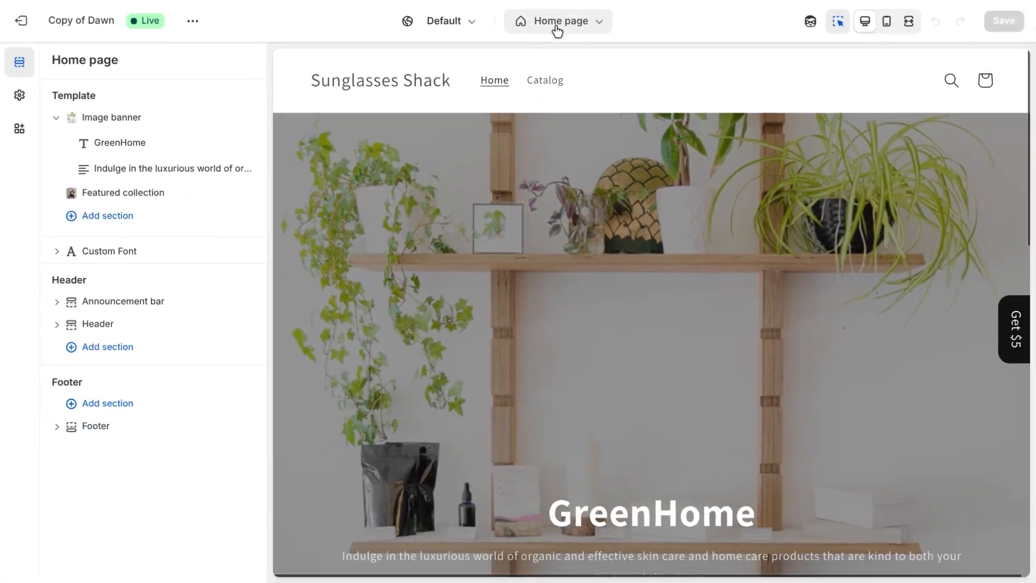
{"action": "left_click", "coordinate": [557, 32]}
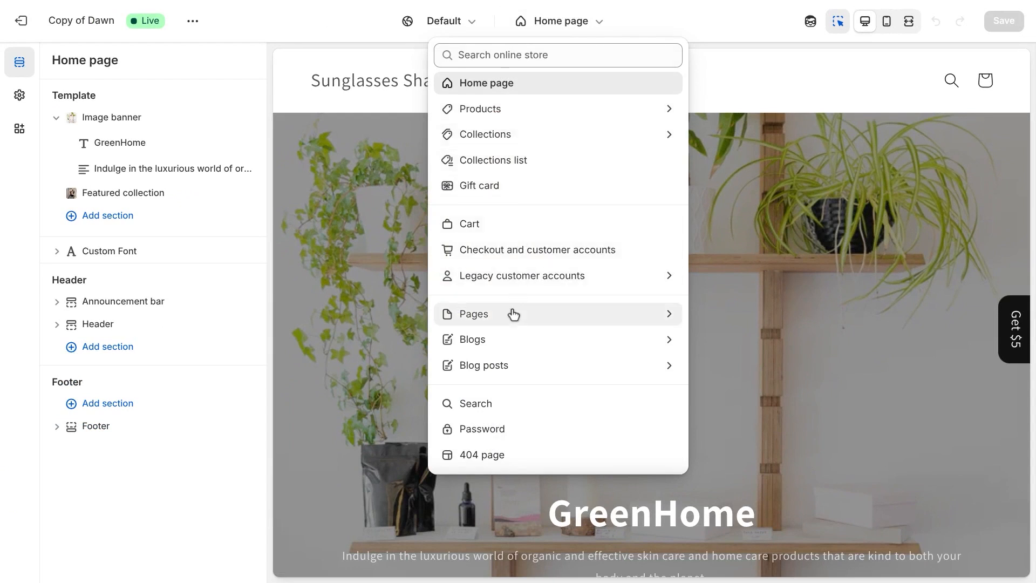
{"action": "left_click", "coordinate": [514, 315]}
{"action": "scroll", "coordinate": [537, 203], "scroll_direction": "down", "scroll_amount": 5}
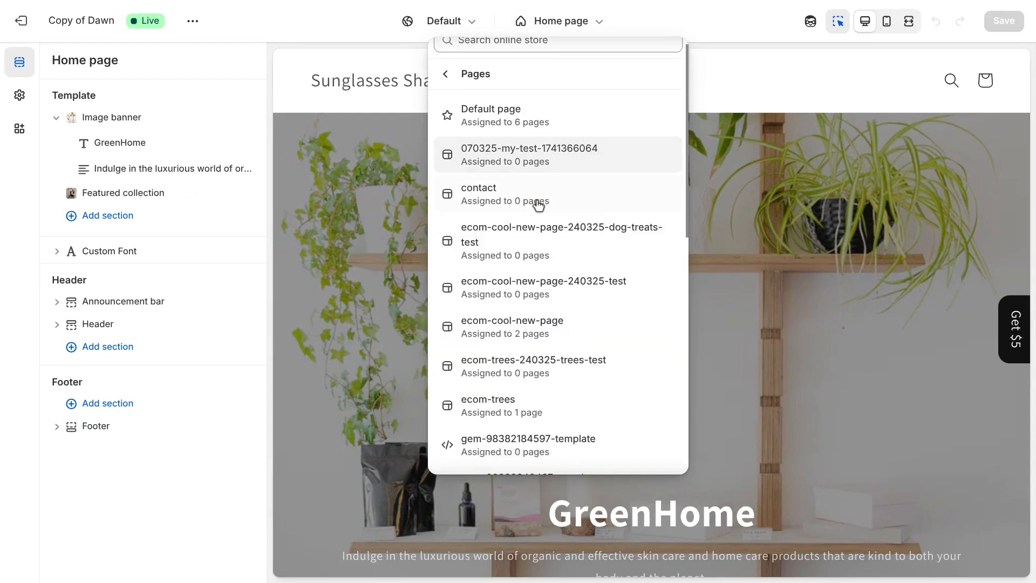
{"action": "scroll", "coordinate": [543, 224], "scroll_direction": "down", "scroll_amount": 5}
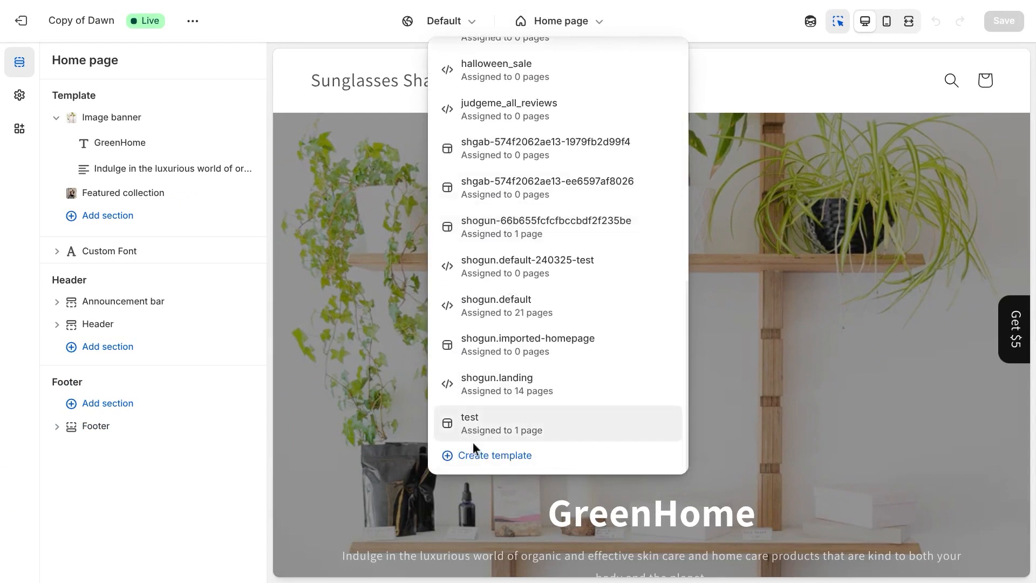
{"action": "left_click", "coordinate": [475, 455]}
{"action": "left_click", "coordinate": [366, 290]}
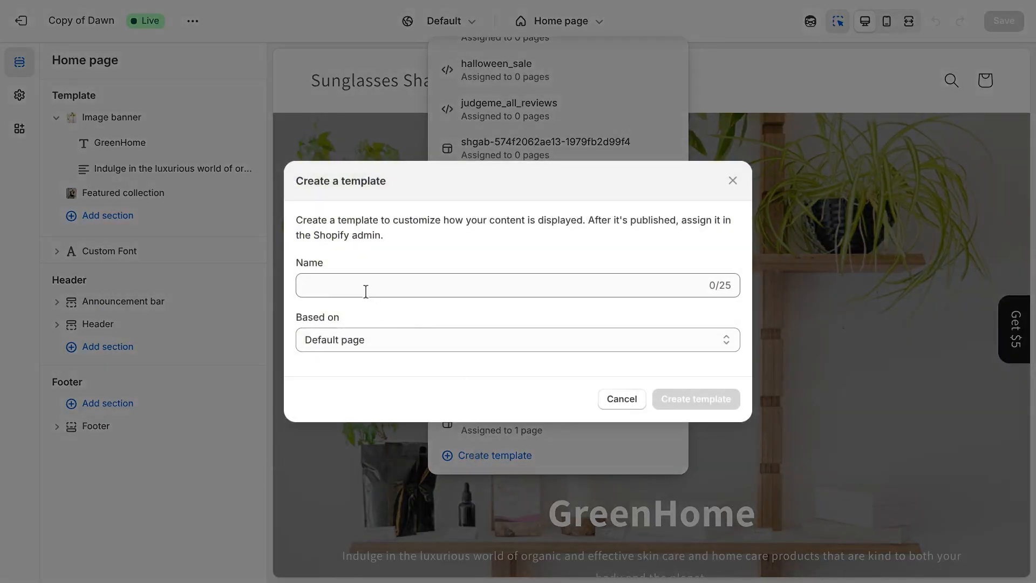
{"action": "type", "text": "FAQ"}
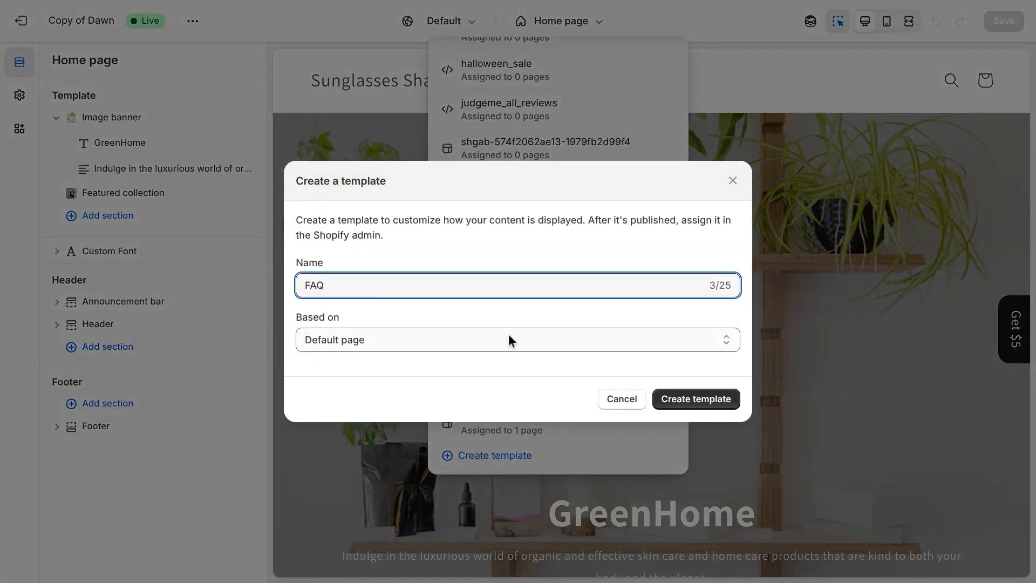
{"action": "left_click", "coordinate": [685, 399]}
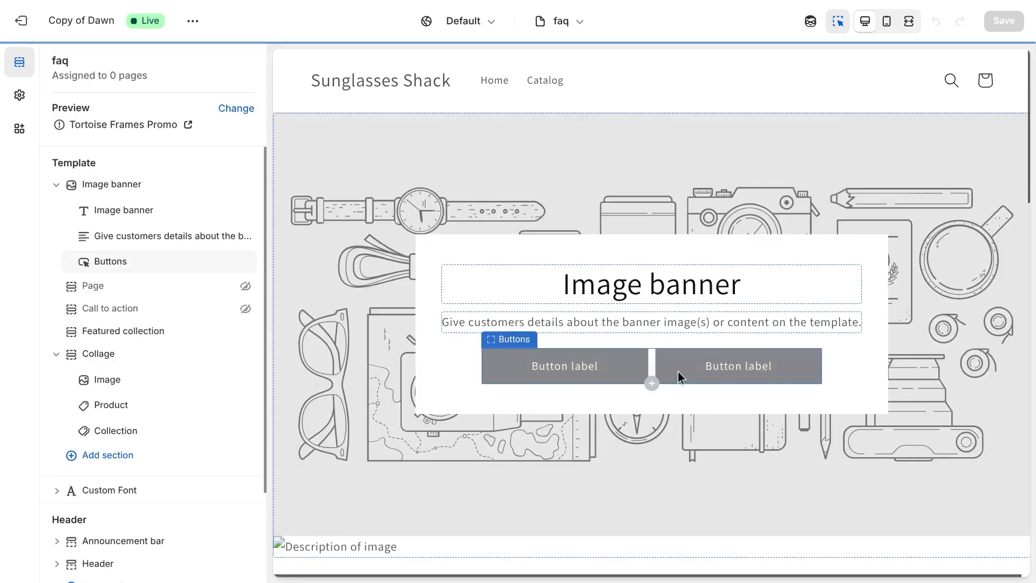
- Remove the Image banner, Featured collection and Collage sections from the faq template
{"action": "left_click", "coordinate": [284, 157]}
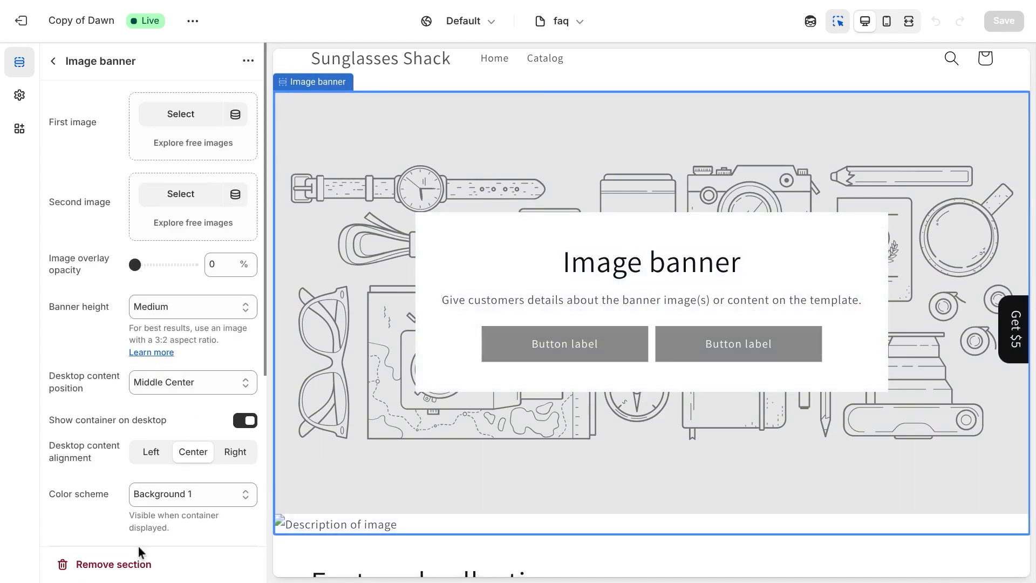
{"action": "left_click", "coordinate": [130, 564]}
{"action": "left_click", "coordinate": [298, 207]}
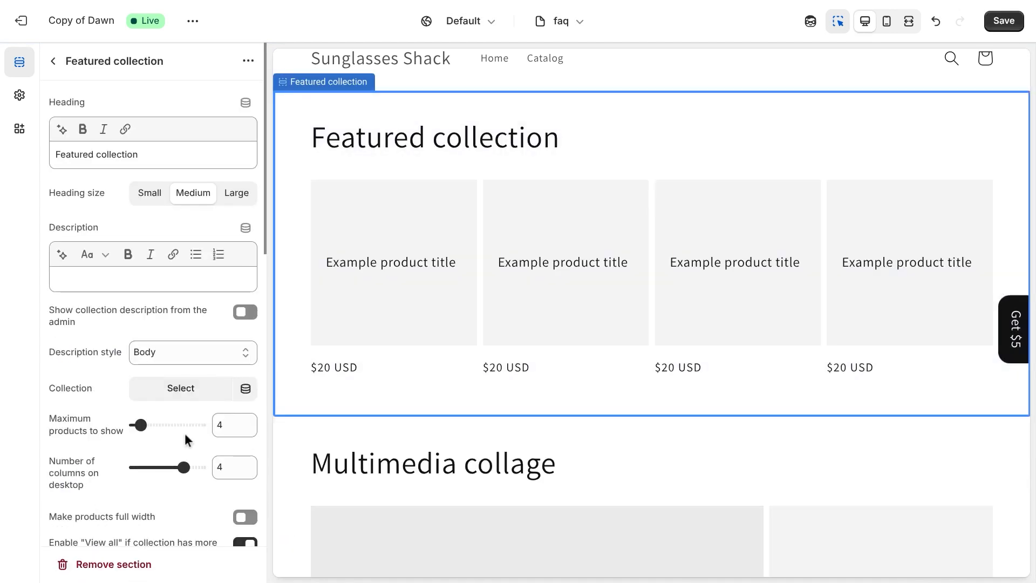
{"action": "left_click", "coordinate": [121, 562]}
{"action": "left_click", "coordinate": [290, 194]}
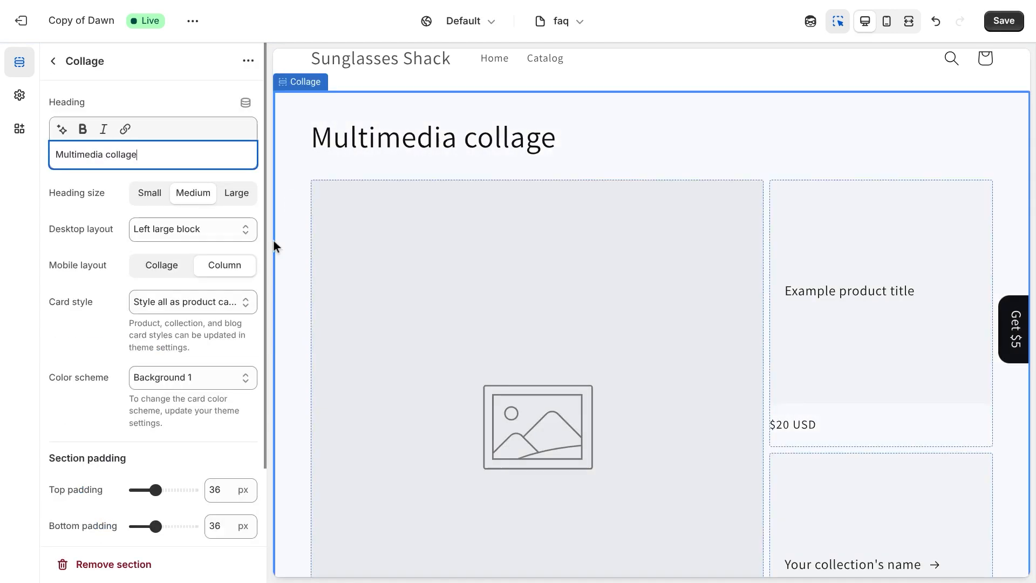
{"action": "left_click", "coordinate": [74, 567]}
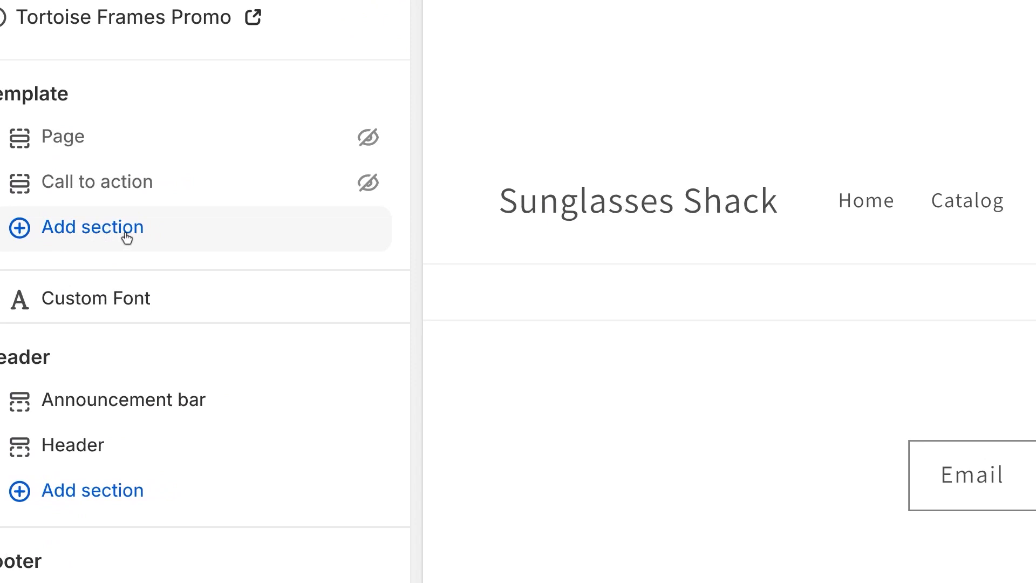
- Add a Collapsible content section to the faq template
{"action": "left_click", "coordinate": [126, 236]}
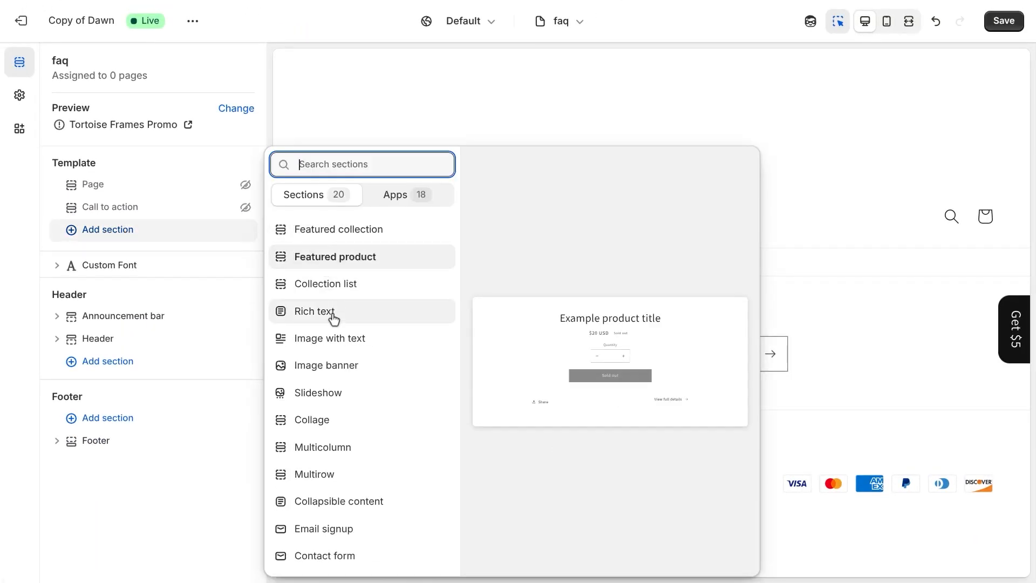
{"action": "scroll", "coordinate": [332, 335], "scroll_direction": "down", "scroll_amount": 1}
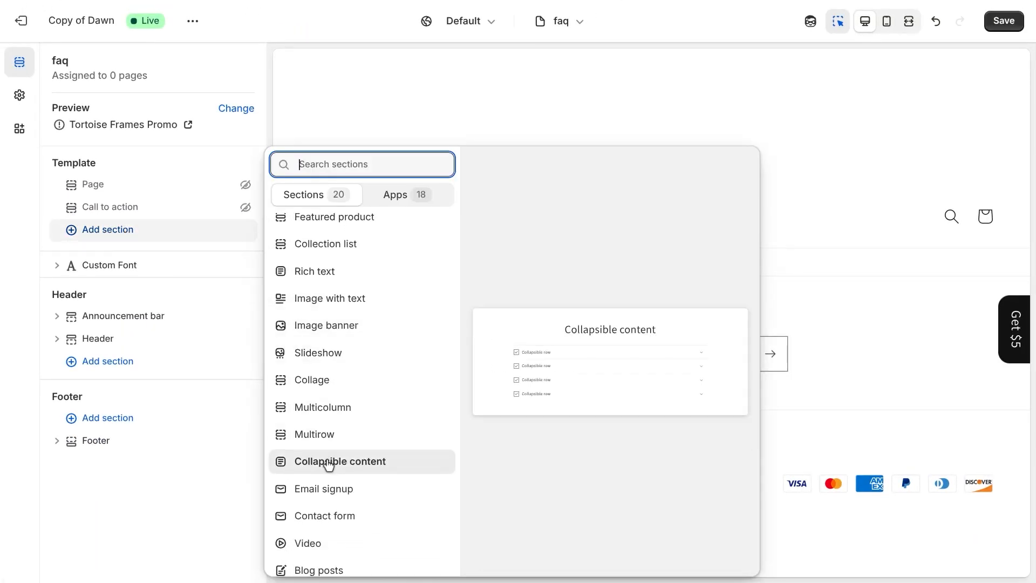
{"action": "left_click", "coordinate": [329, 463]}
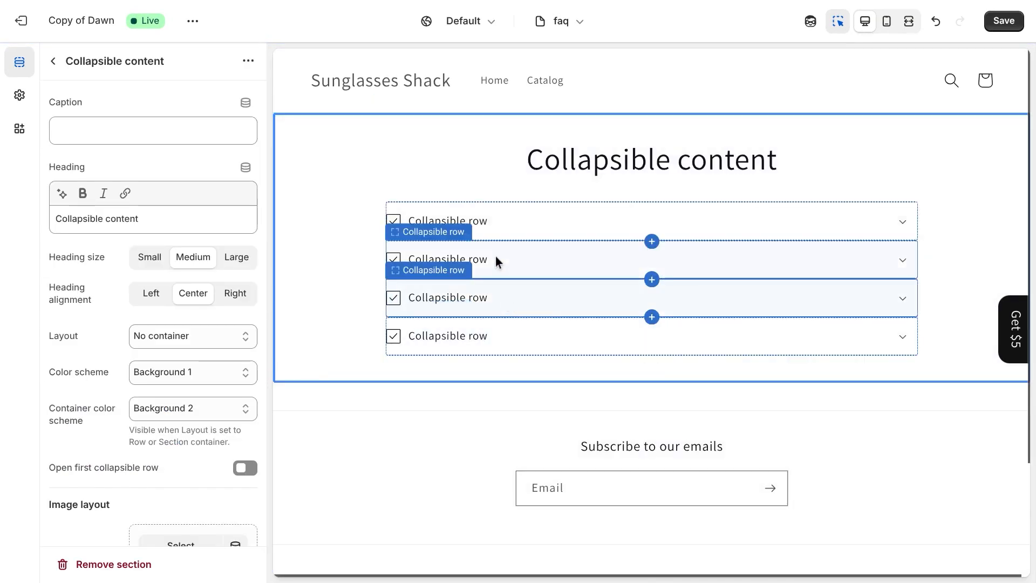
- Set the first collapsible row's heading to "Question" and its row content to "Answer"
{"action": "left_click", "coordinate": [484, 228]}
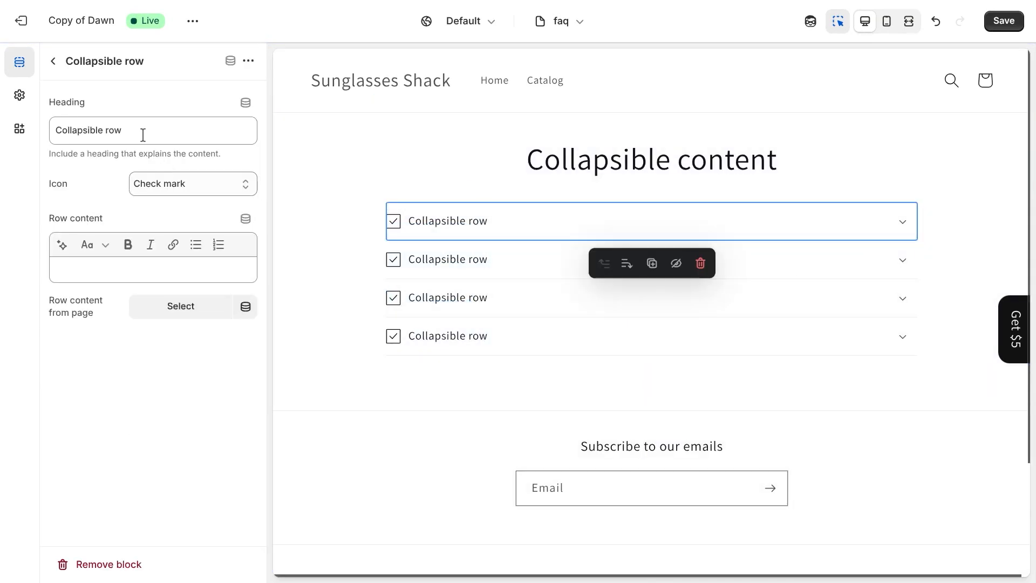
{"action": "left_click_drag", "start_coordinate": [143, 135], "coordinate": [35, 142]}
{"action": "type", "text": "Question"}
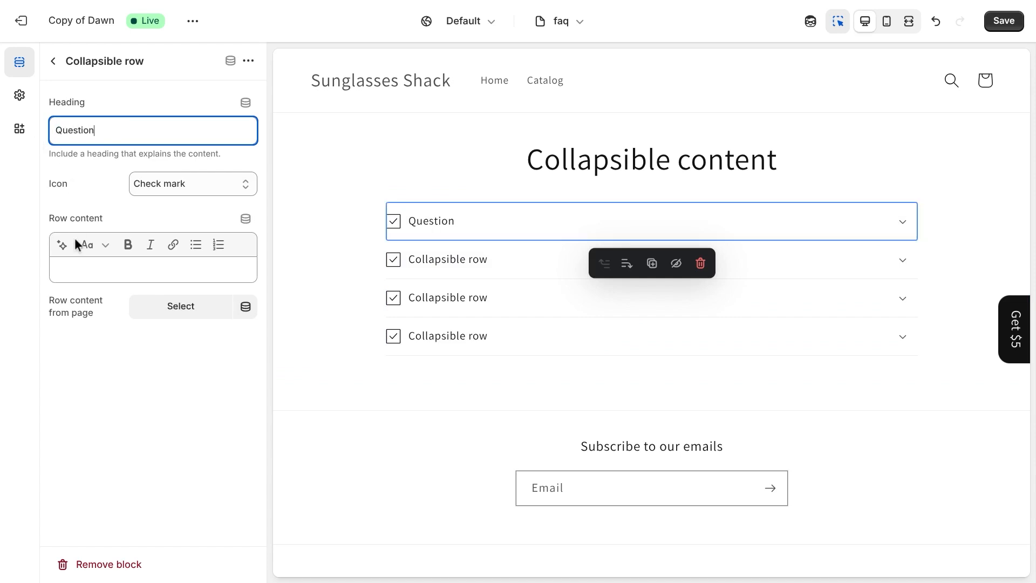
{"action": "left_click", "coordinate": [68, 271]}
{"action": "type", "text": "Answe"}
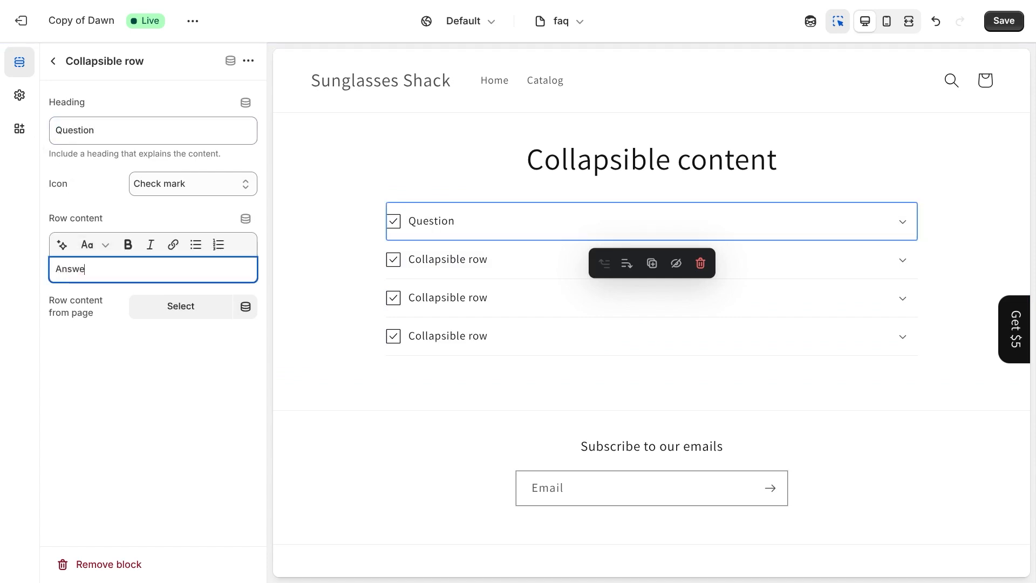
{"action": "type", "text": "r"}
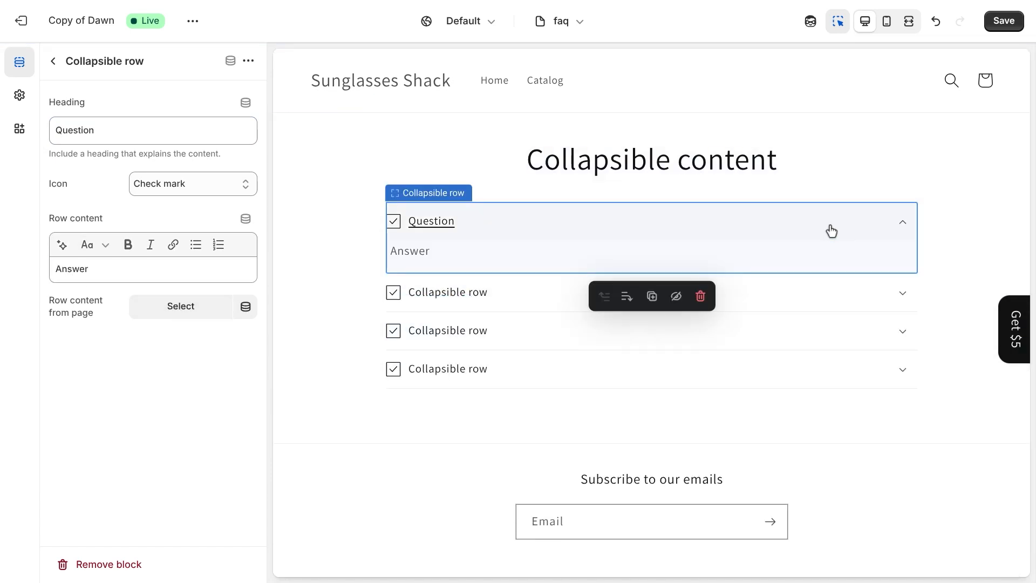
- Try adding an extra collapsible row below the last one, and remove it again
{"action": "mouse_move", "coordinate": [671, 369]}
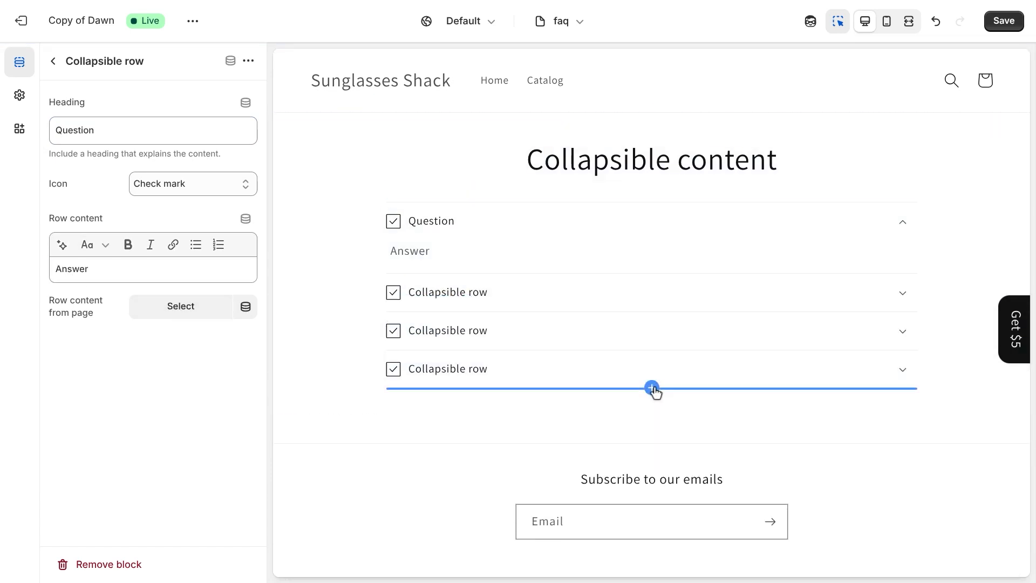
{"action": "left_click", "coordinate": [652, 388]}
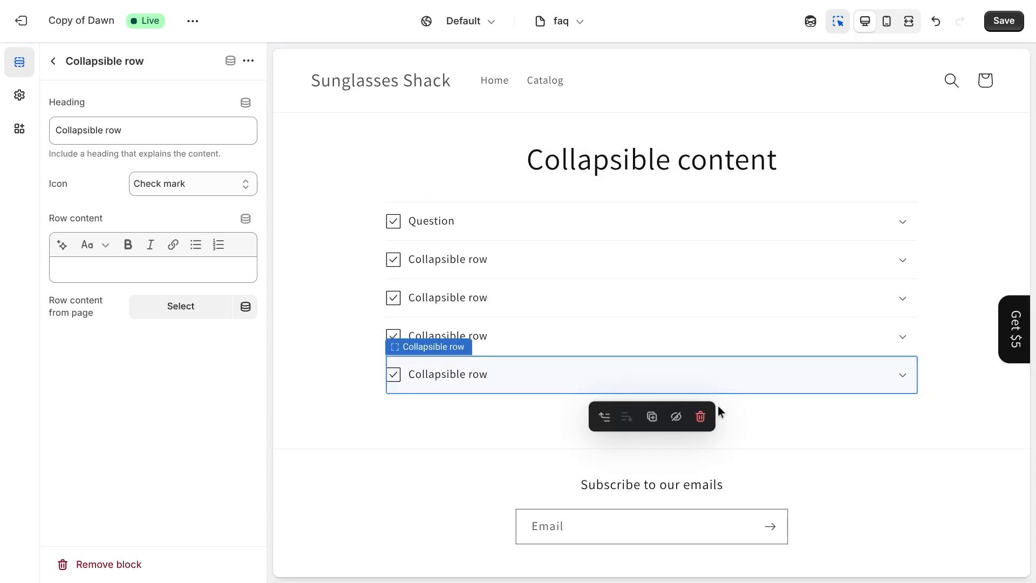
{"action": "left_click", "coordinate": [705, 416]}
- Delete the last collapsible row and open the settings of the Collapsible content section
{"action": "left_click", "coordinate": [726, 343]}
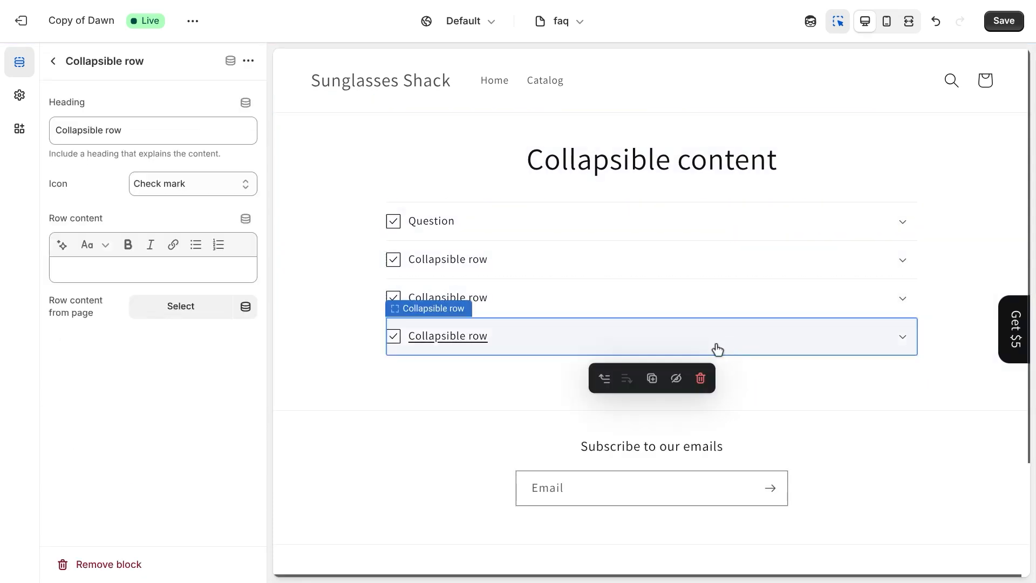
{"action": "left_click", "coordinate": [701, 379]}
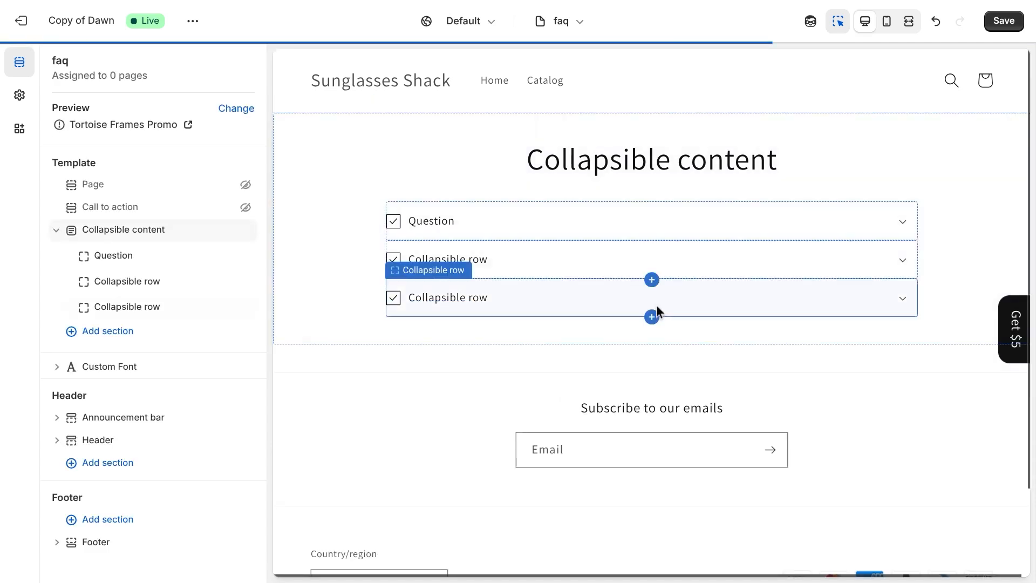
{"action": "left_click", "coordinate": [422, 154]}
{"action": "left_click", "coordinate": [93, 138]}
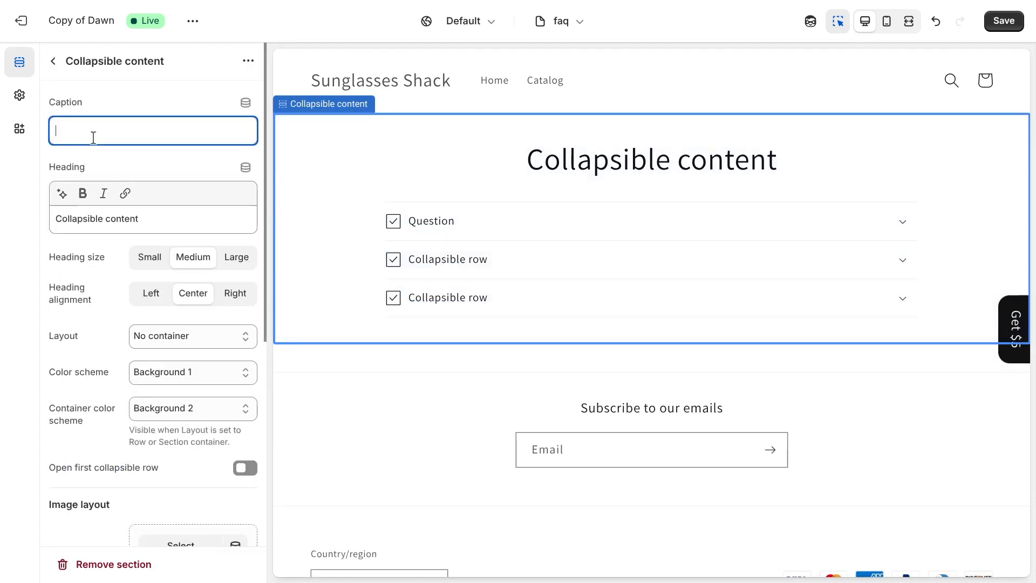
{"action": "type", "text": "FAQ"}
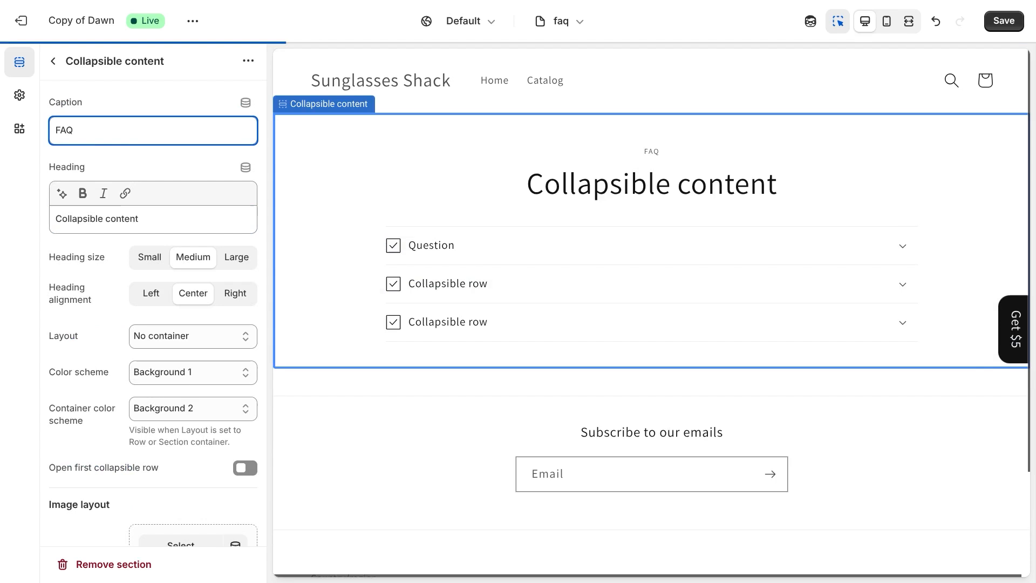
{"action": "key", "text": "ctrl+z"}
- Replace the Collapsible content section's heading with "FAQ"
{"action": "left_click_drag", "start_coordinate": [139, 219], "coordinate": [54, 218]}
{"action": "type", "text": "FAQ"}
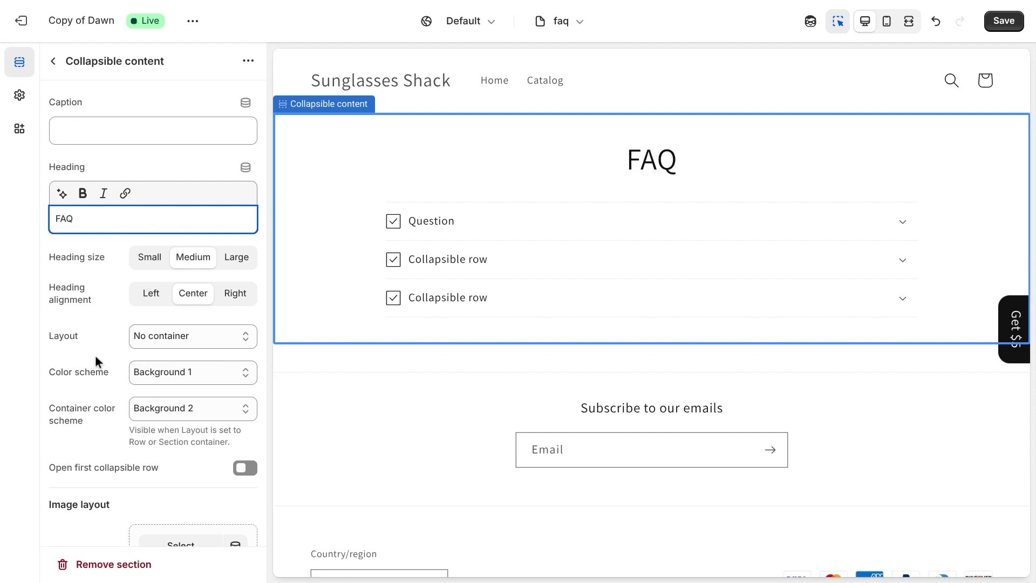
- Try the Accent 1 and Accent 2 color schemes on the section, and return it to Background 1
{"action": "left_click", "coordinate": [137, 371]}
{"action": "left_click", "coordinate": [157, 393]}
{"action": "left_click", "coordinate": [171, 372]}
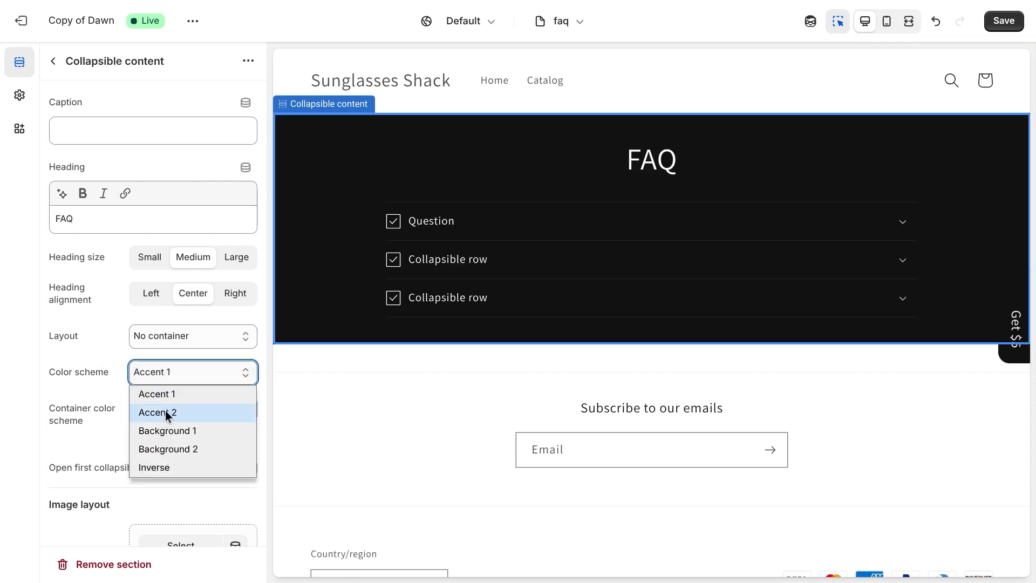
{"action": "left_click", "coordinate": [167, 411]}
{"action": "left_click", "coordinate": [170, 379]}
{"action": "left_click", "coordinate": [172, 429]}
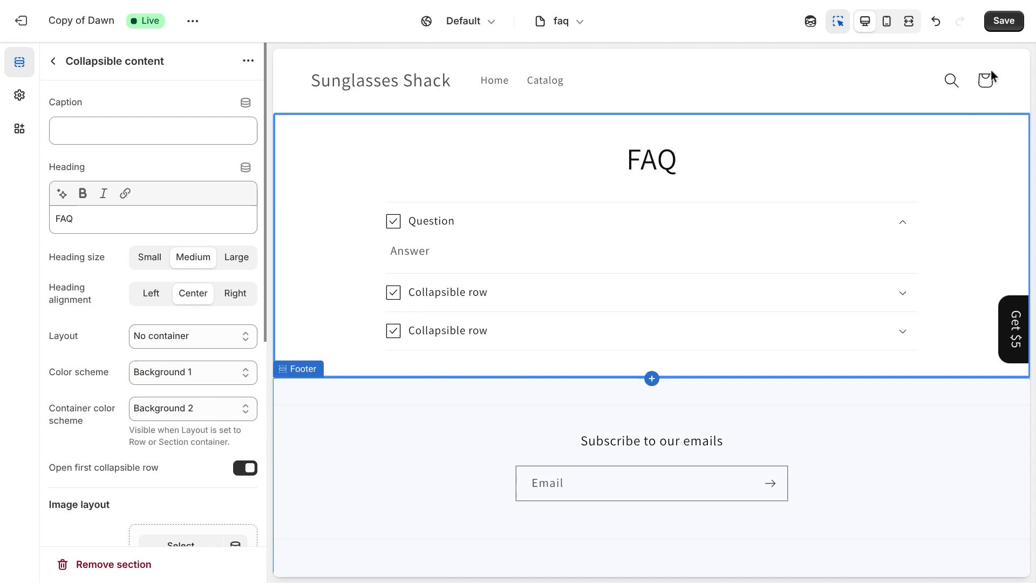
- Save the faq template and exit the theme editor
{"action": "left_click", "coordinate": [1005, 21]}
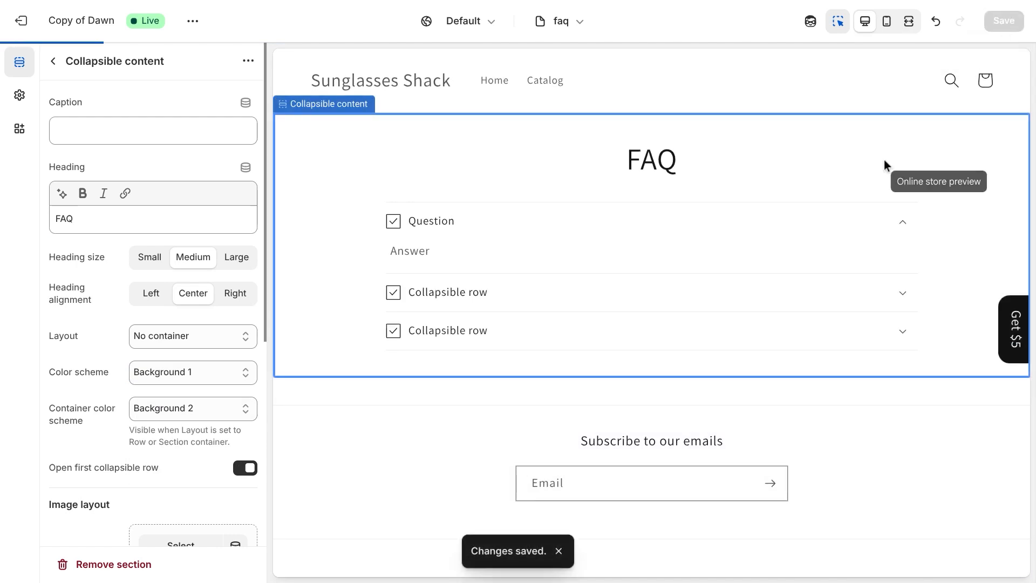
{"action": "left_click", "coordinate": [29, 32]}
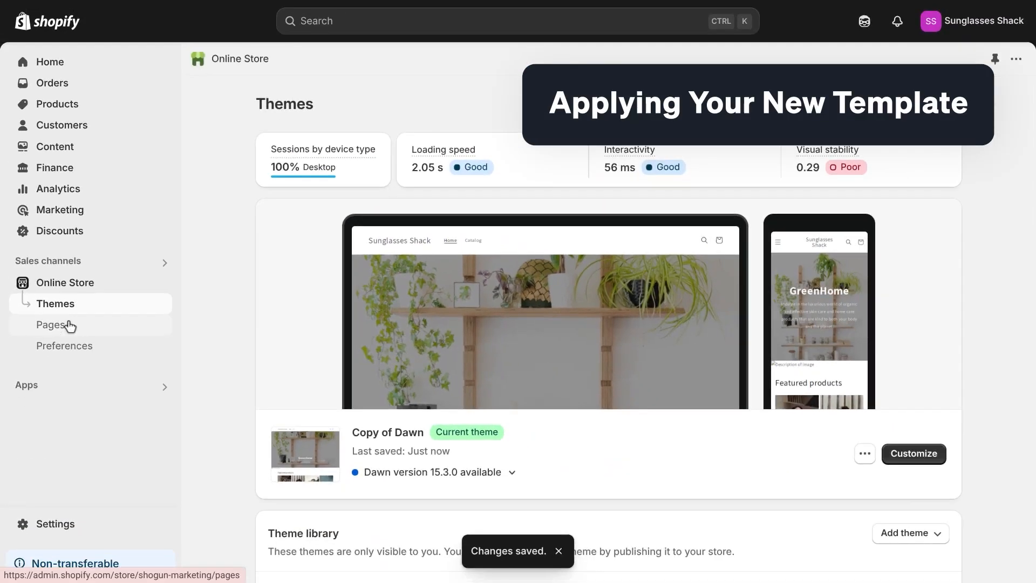
- Start a new online store page and title it "FAQ"
{"action": "left_click", "coordinate": [56, 326]}
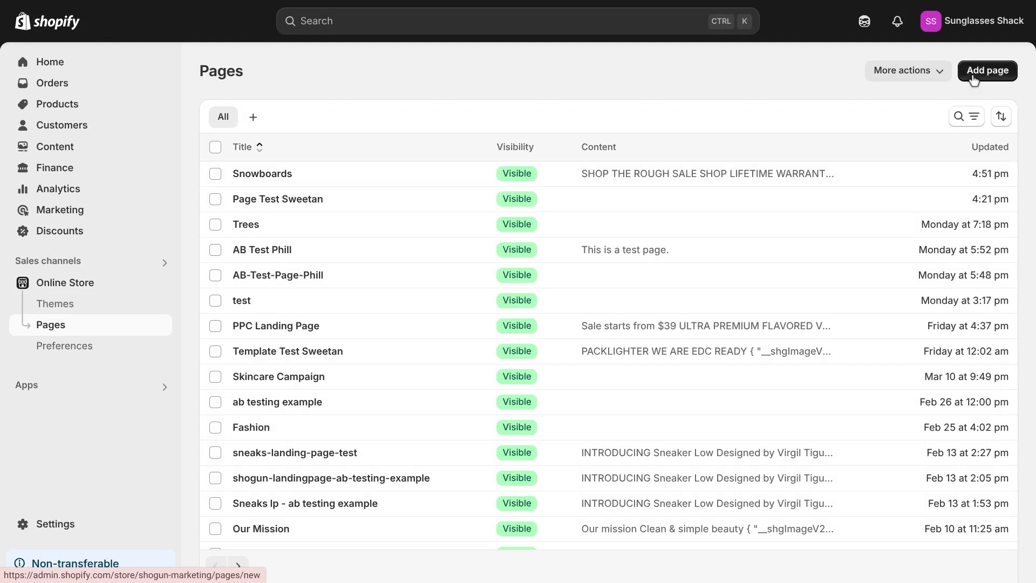
{"action": "left_click", "coordinate": [975, 79]}
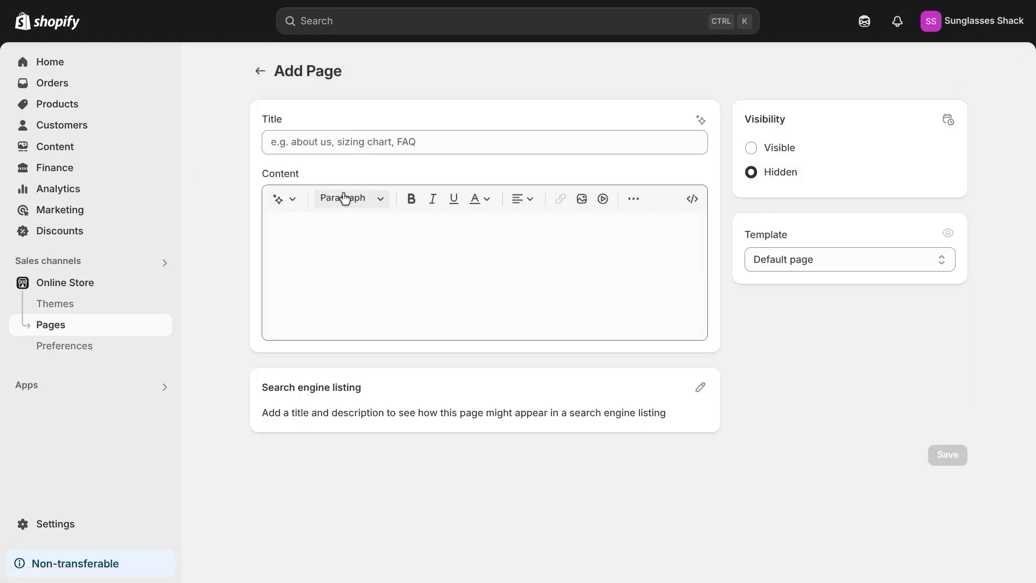
{"action": "left_click", "coordinate": [285, 146]}
{"action": "type", "text": "FAQ"}
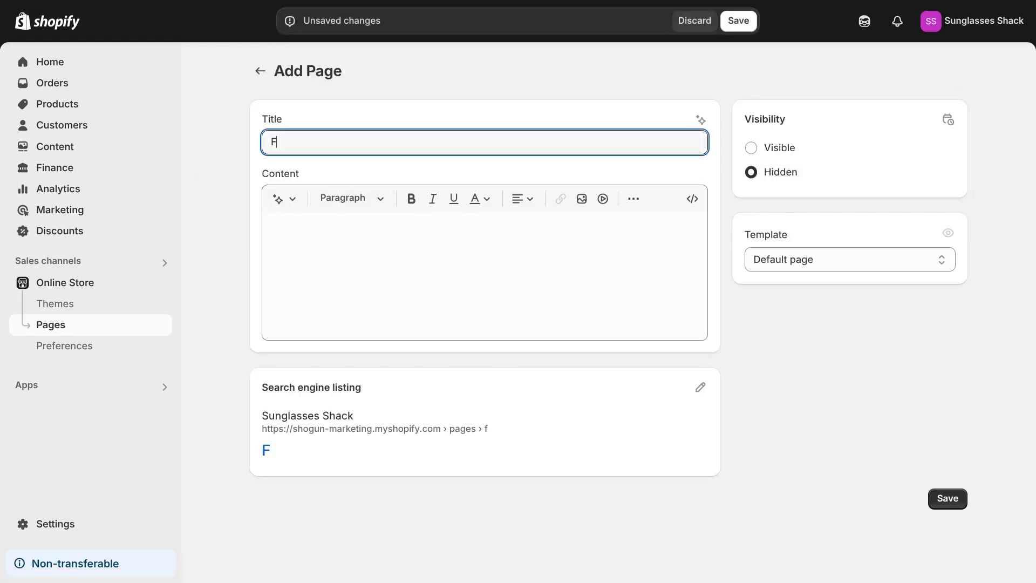
- Set the FAQ page's visibility to Visible and assign it the faq template
{"action": "left_click", "coordinate": [750, 151]}
{"action": "left_click", "coordinate": [783, 286]}
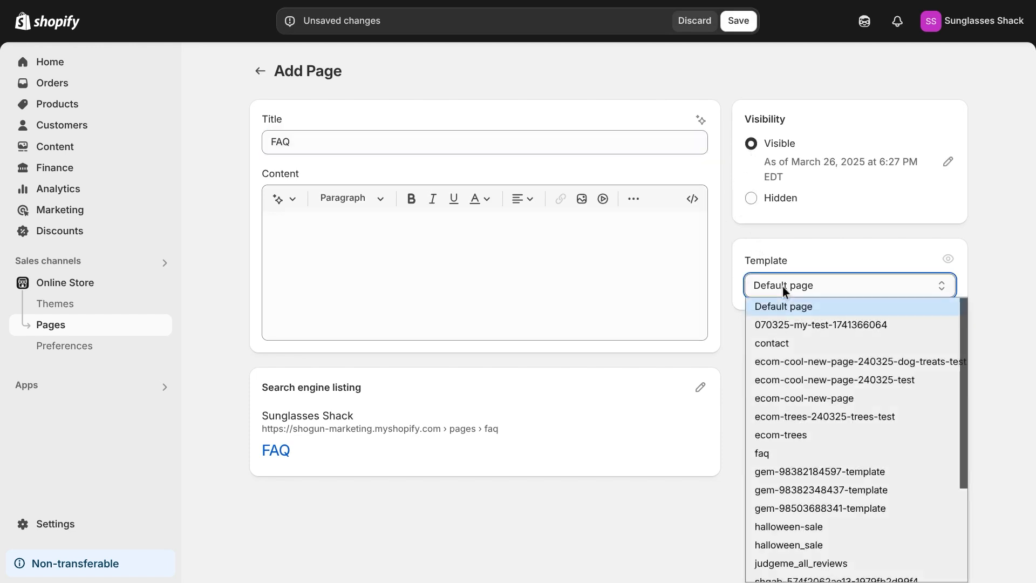
{"action": "left_click", "coordinate": [769, 452]}
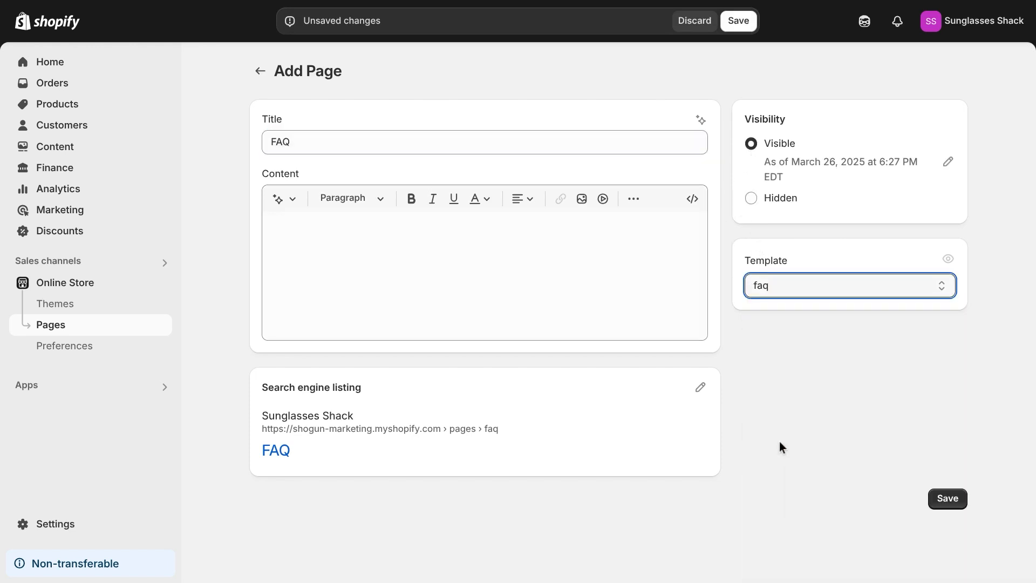
- Save the new FAQ page and open the store's main menu for editing
{"action": "left_click", "coordinate": [934, 496]}
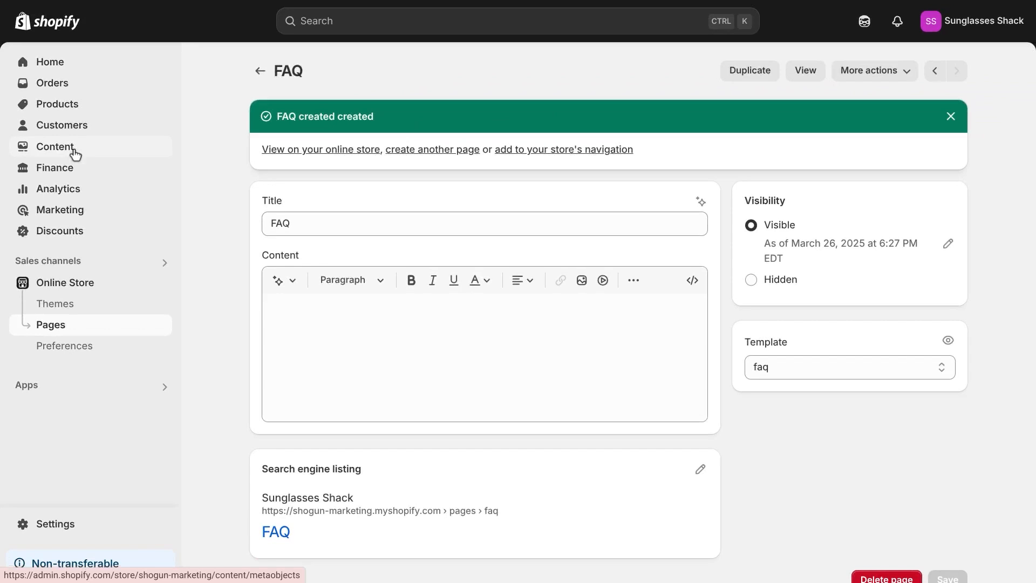
{"action": "left_click", "coordinate": [75, 154]}
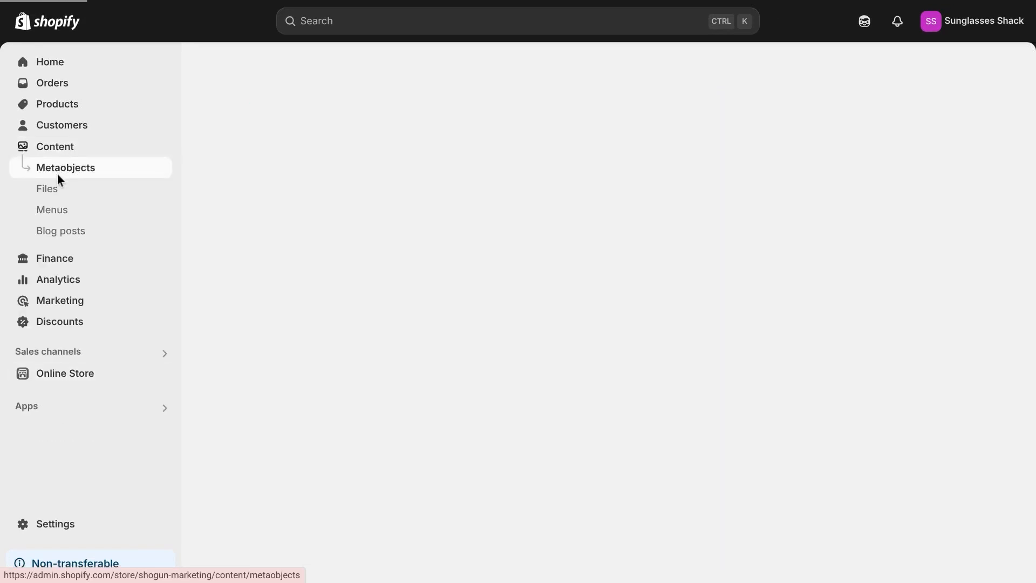
{"action": "left_click", "coordinate": [59, 216]}
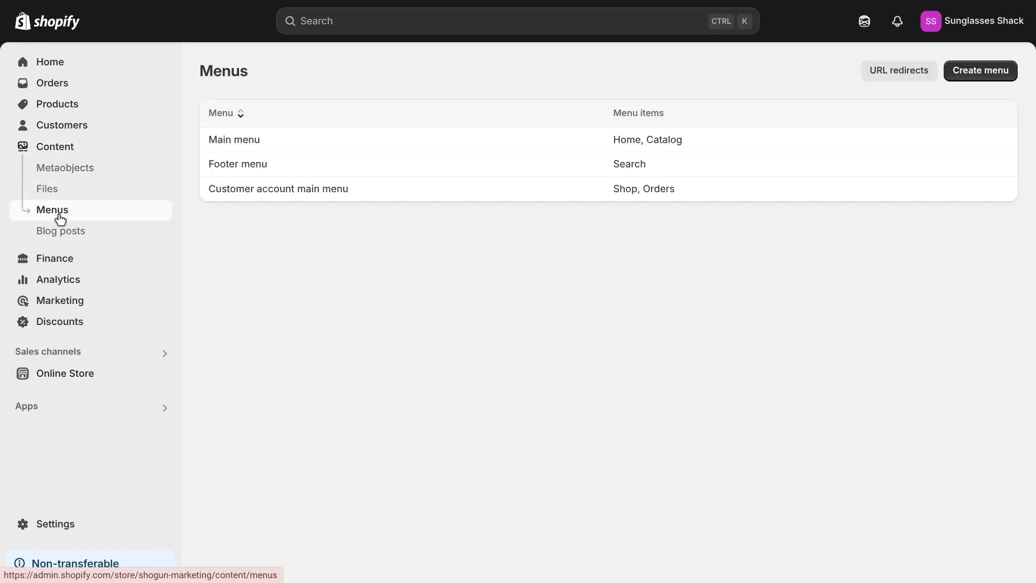
{"action": "left_click", "coordinate": [247, 141]}
- Add a main menu item labelled "FAQ" that links to the FAQ page, and save the menu
{"action": "left_click", "coordinate": [436, 325]}
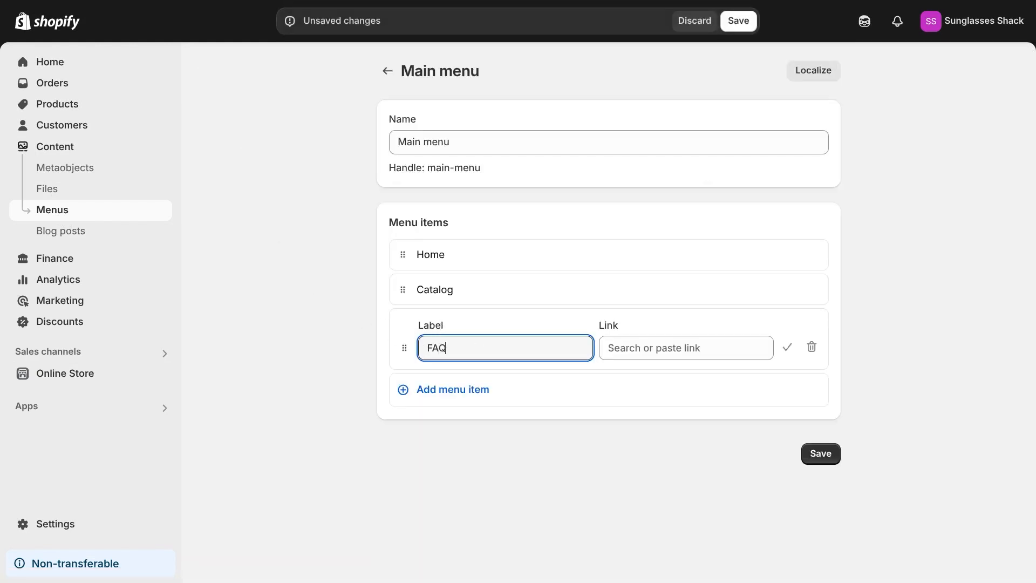
{"action": "left_click", "coordinate": [623, 355]}
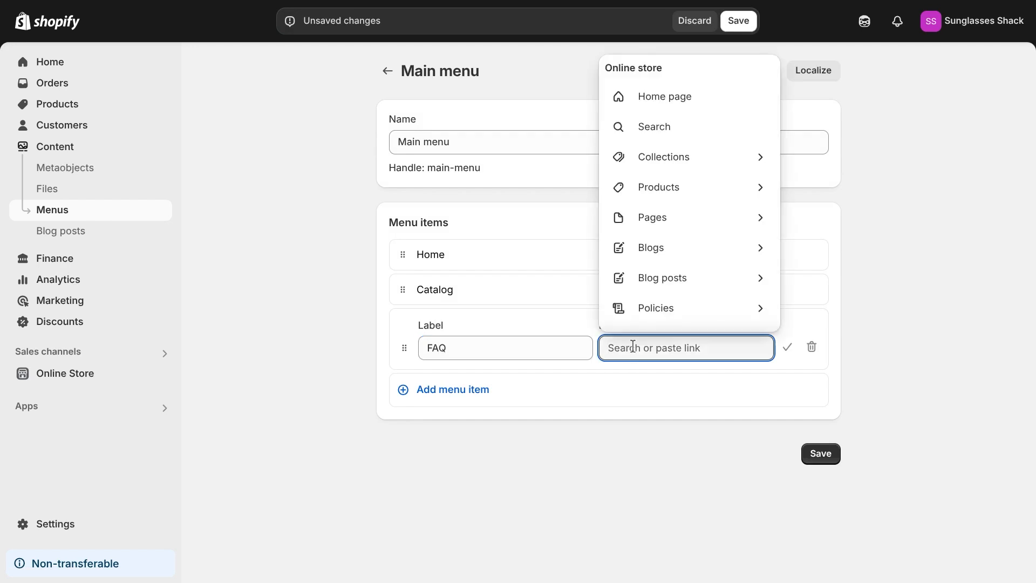
{"action": "left_click", "coordinate": [655, 219]}
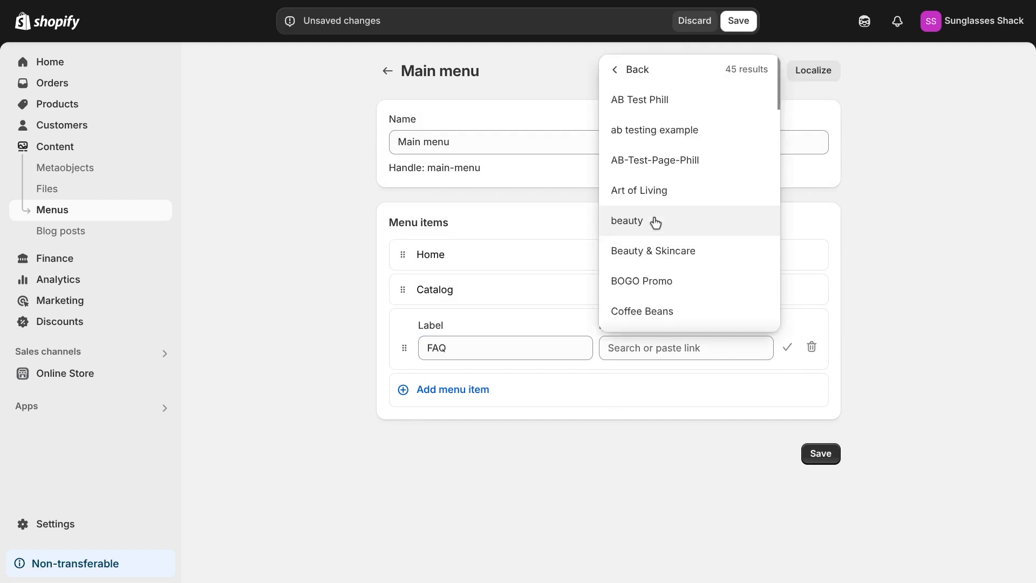
{"action": "scroll", "coordinate": [655, 222], "scroll_direction": "down", "scroll_amount": 3}
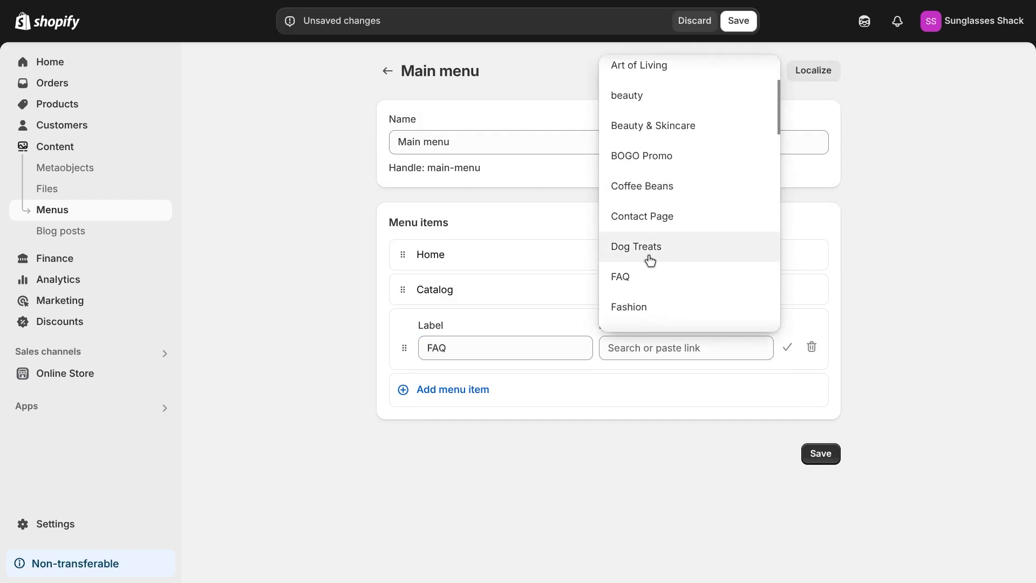
{"action": "left_click", "coordinate": [639, 281]}
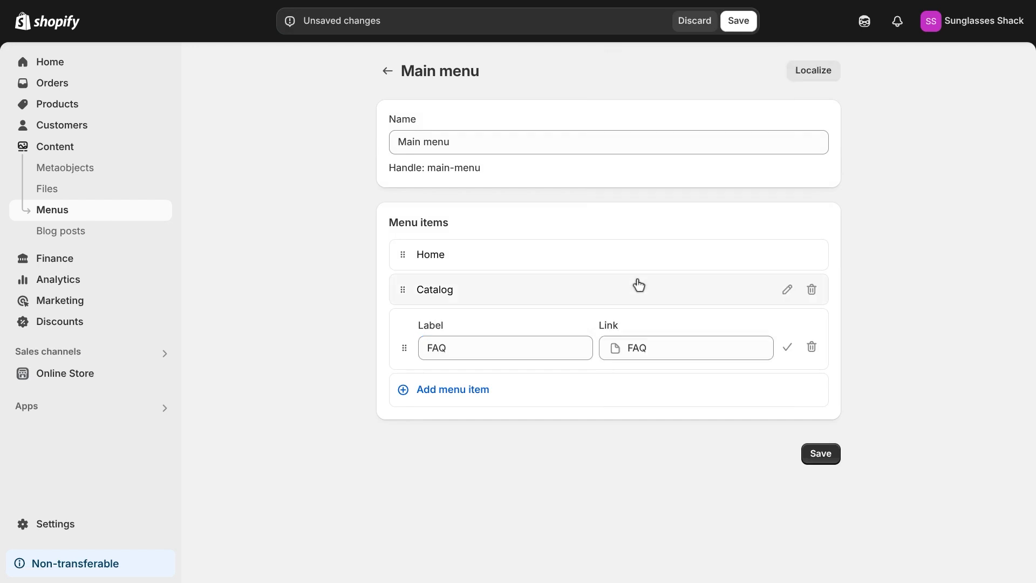
{"action": "left_click", "coordinate": [819, 452]}
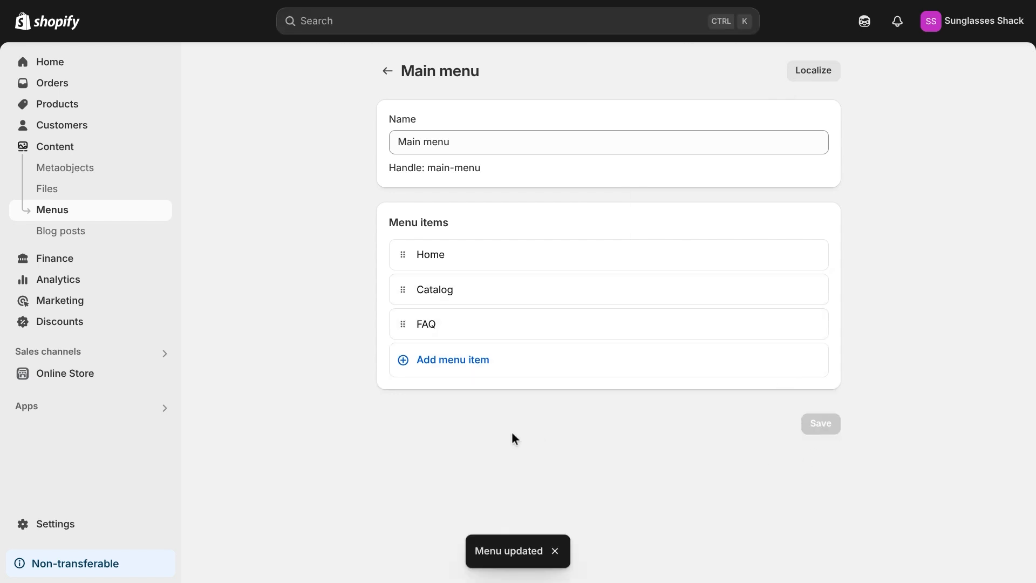
- View the live store, go to its FAQ page from the navigation, and test collapsing and expanding the Question row
{"action": "left_click", "coordinate": [76, 378]}
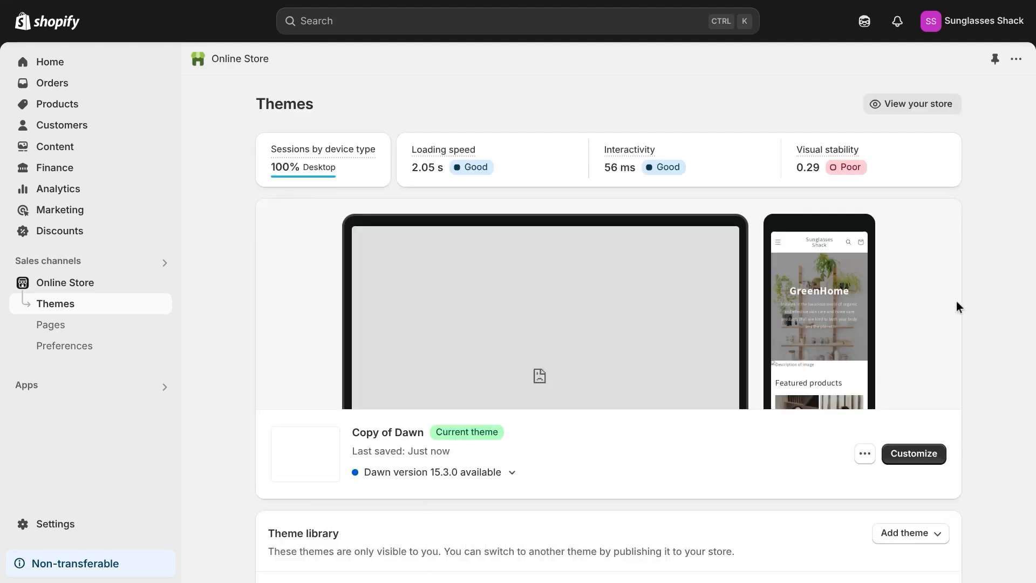
{"action": "left_click", "coordinate": [909, 113]}
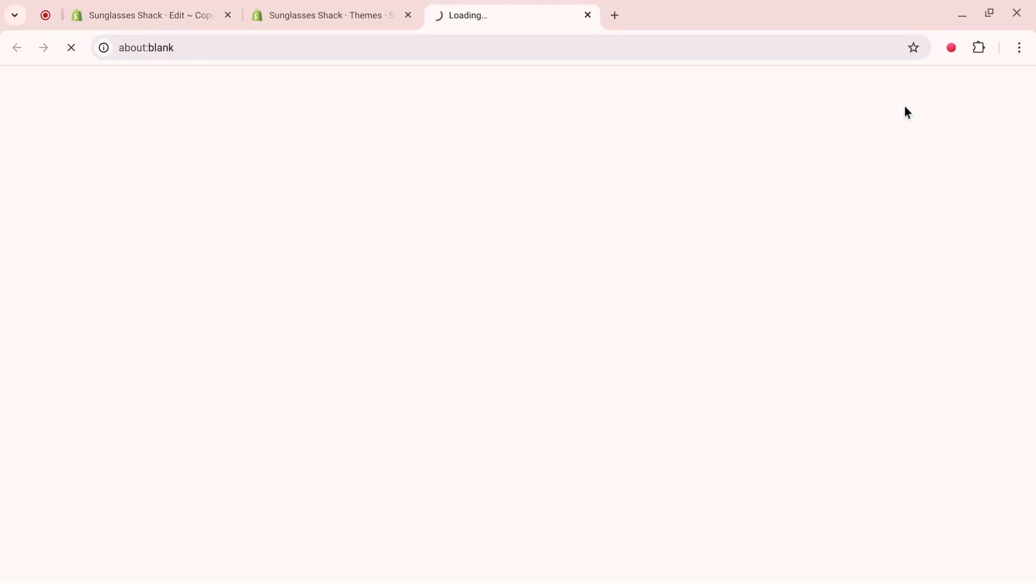
{"action": "key", "text": "F11"}
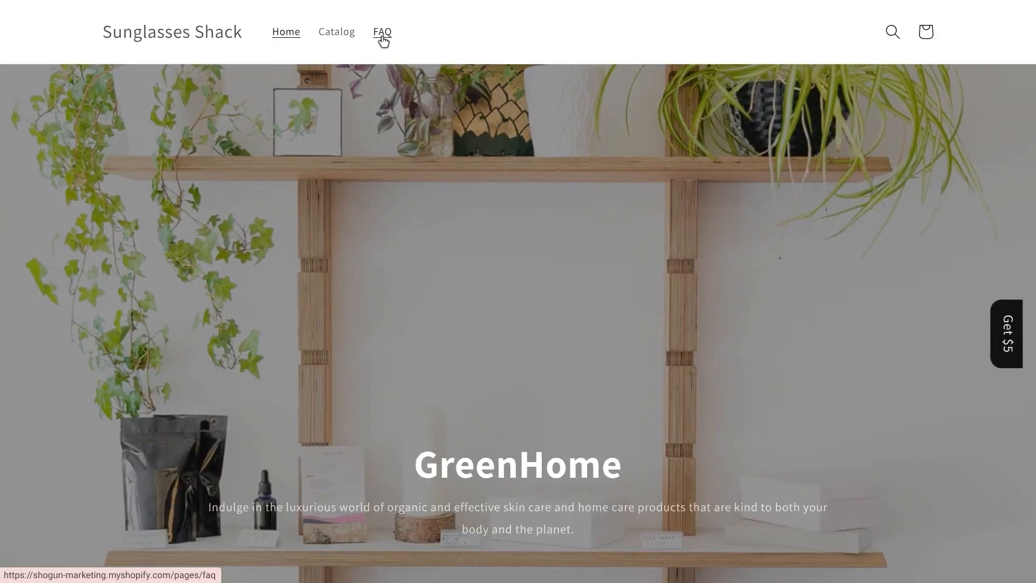
{"action": "left_click", "coordinate": [382, 38]}
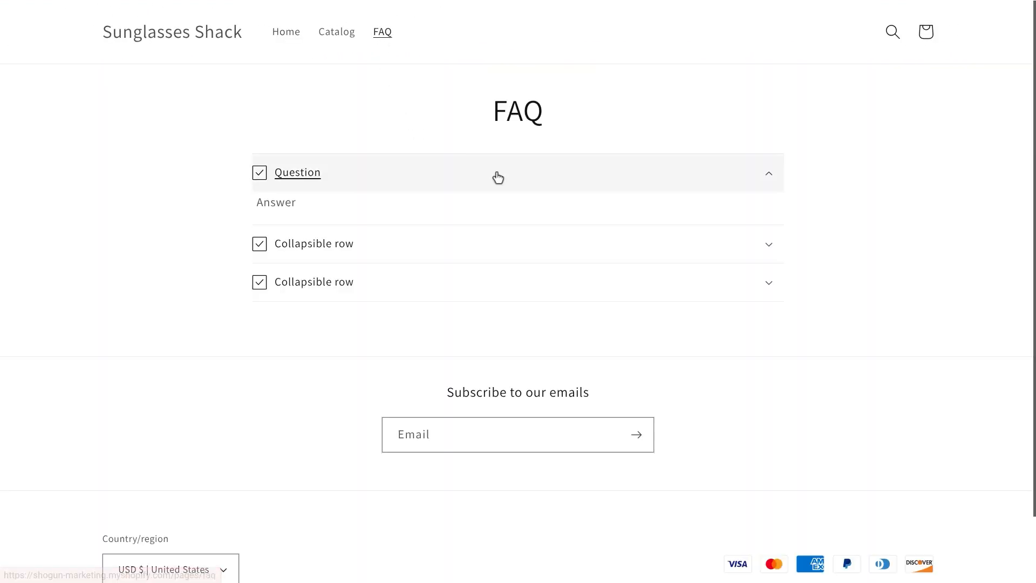
{"action": "left_click", "coordinate": [653, 187]}
{"action": "left_click", "coordinate": [653, 185]}
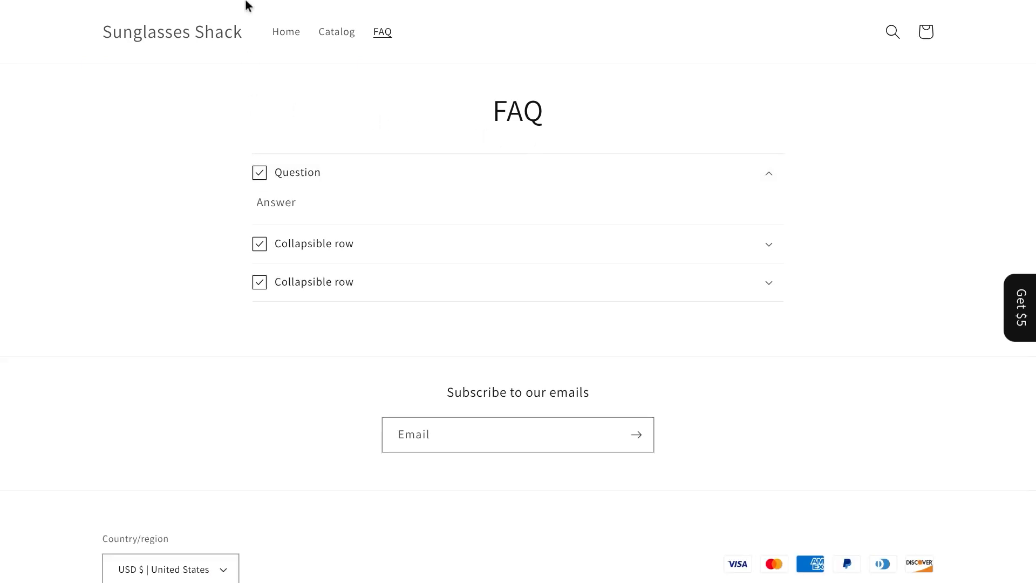
- Return to the Shopify admin and switch to the Shogun Landing Page Builder app
{"action": "left_click", "coordinate": [271, 7]}
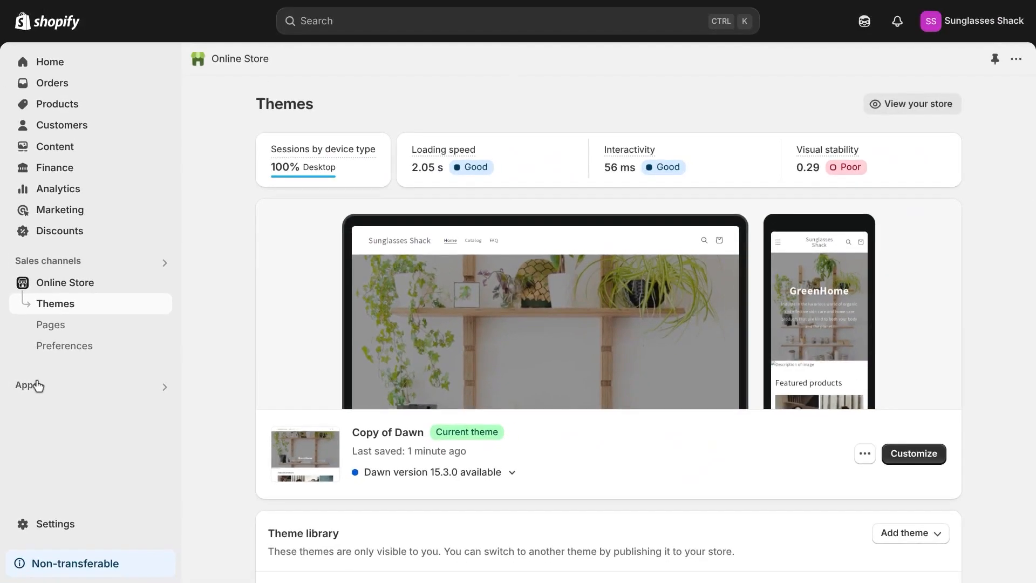
{"action": "left_click", "coordinate": [45, 383]}
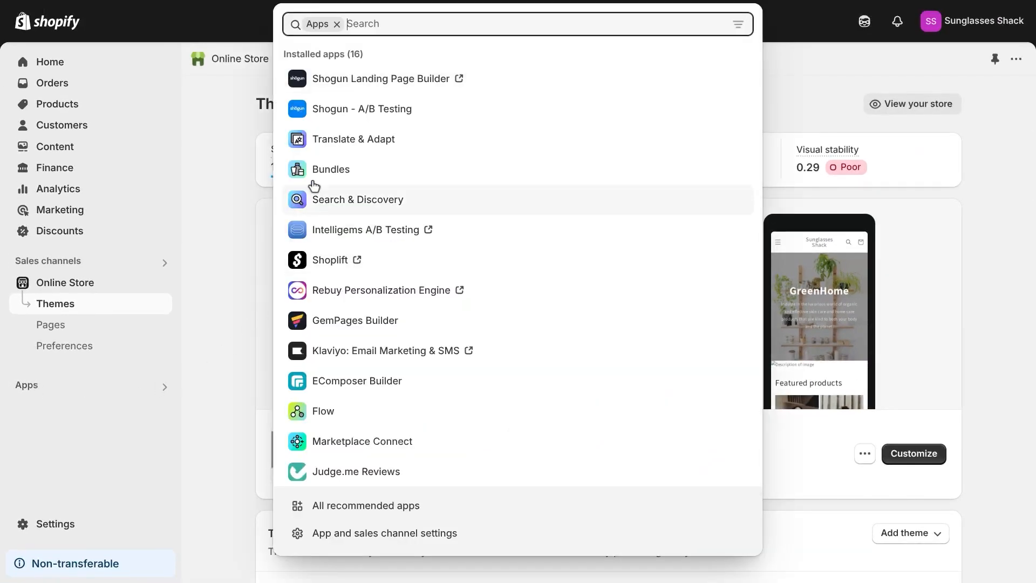
{"action": "left_click", "coordinate": [323, 82]}
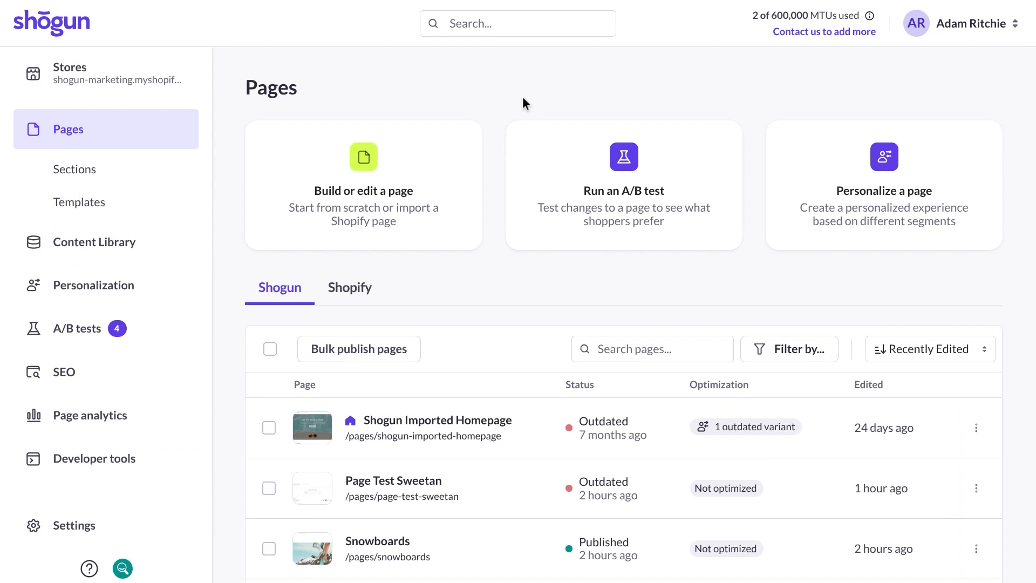
- Create a standard page from scratch named "FAQ2" with the theme's header and footer included
{"action": "left_click", "coordinate": [420, 172]}
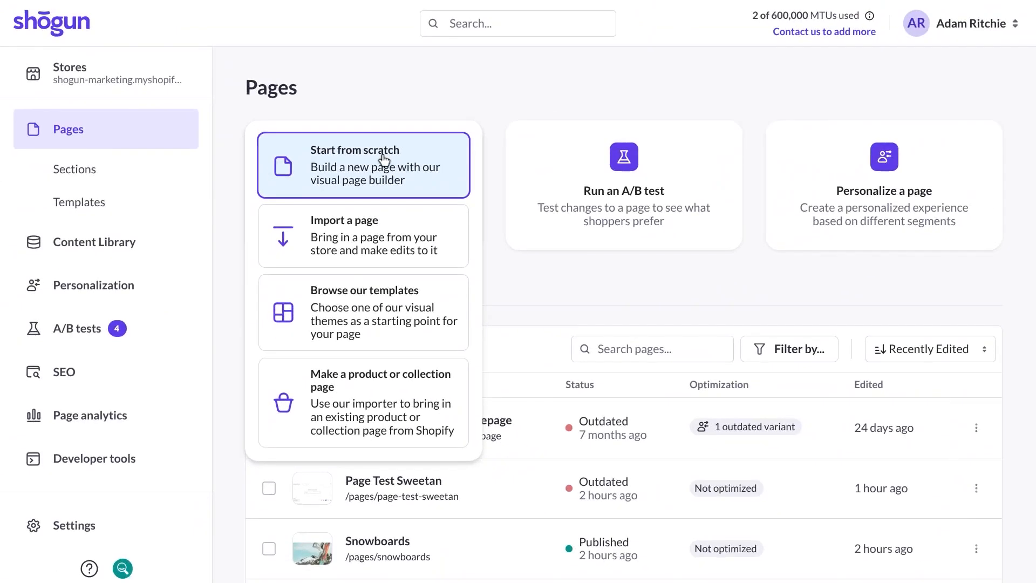
{"action": "left_click", "coordinate": [384, 161]}
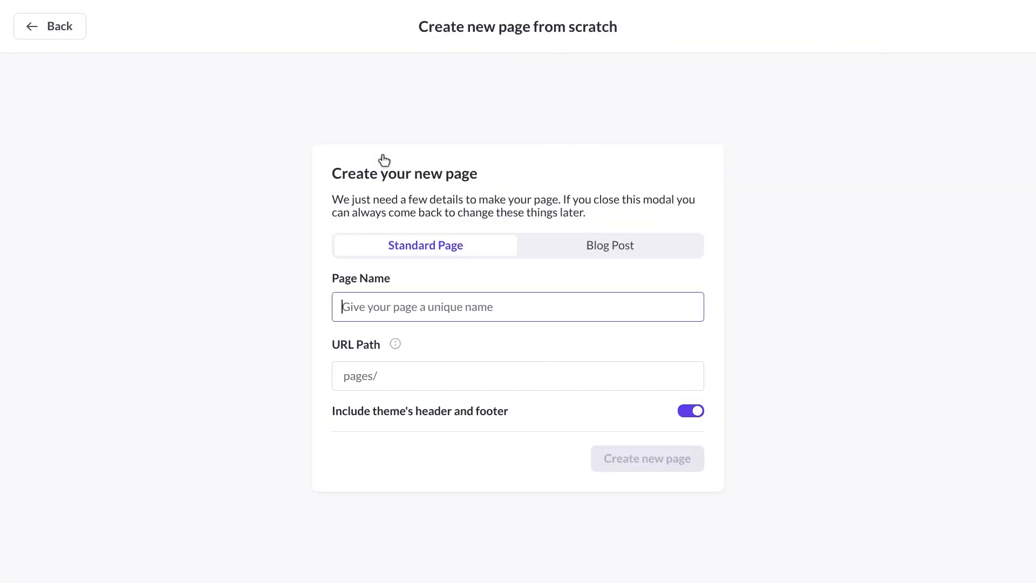
{"action": "type", "text": "FAQ"}
{"action": "left_click", "coordinate": [629, 459]}
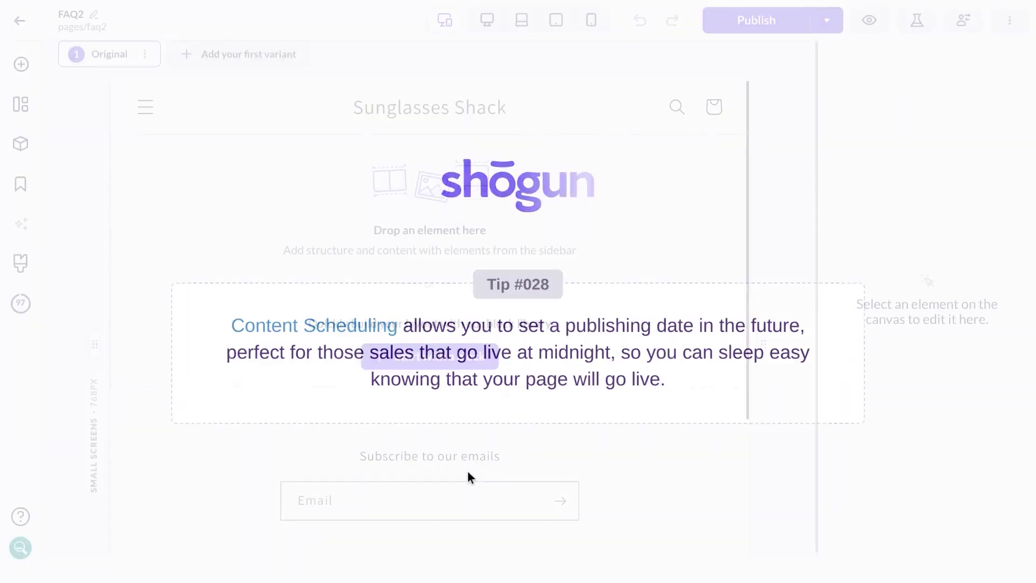
- Add an Accordion element to the empty page canvas and title its first pane "Question"
{"action": "left_click", "coordinate": [21, 64]}
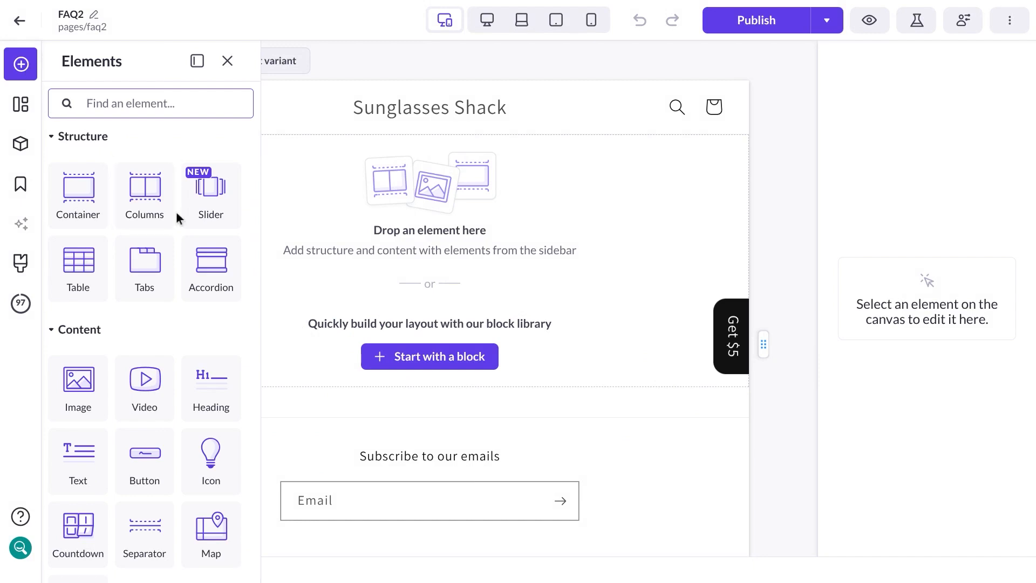
{"action": "scroll", "coordinate": [165, 238], "scroll_direction": "down", "scroll_amount": 4}
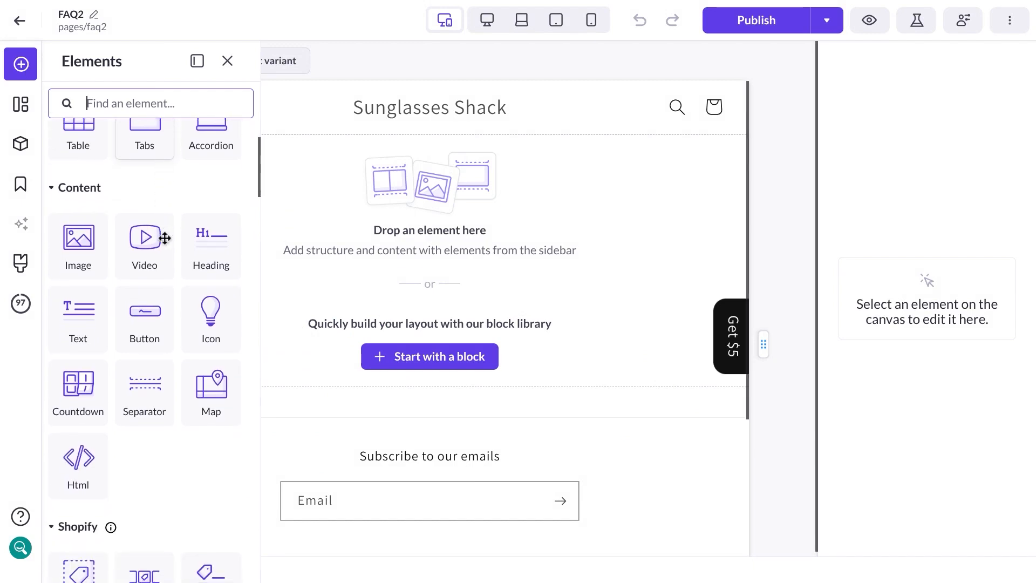
{"action": "scroll", "coordinate": [164, 238], "scroll_direction": "down", "scroll_amount": 3}
{"action": "scroll", "coordinate": [163, 239], "scroll_direction": "down", "scroll_amount": 7}
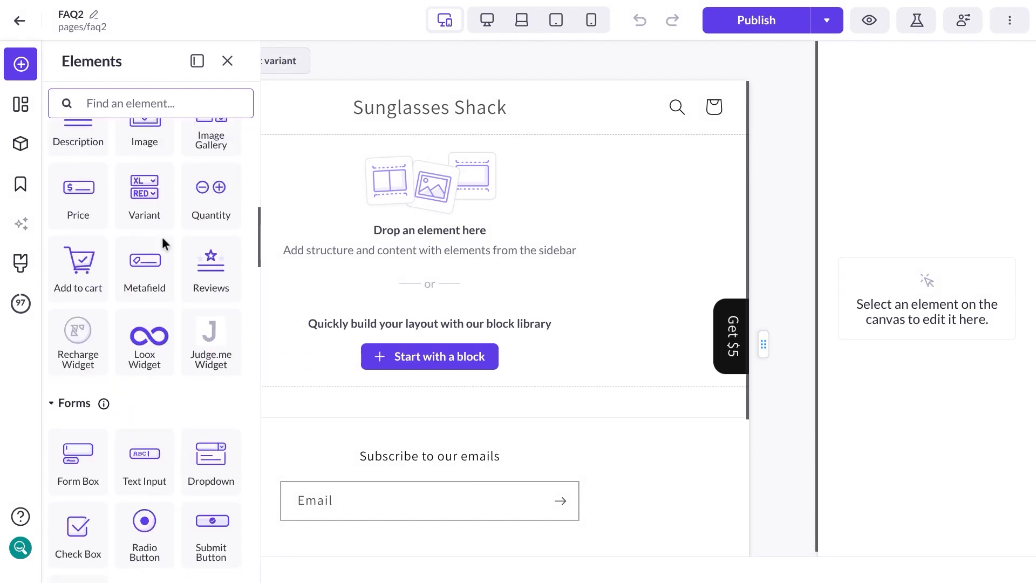
{"action": "scroll", "coordinate": [163, 246], "scroll_direction": "up", "scroll_amount": 8}
{"action": "scroll", "coordinate": [163, 246], "scroll_direction": "up", "scroll_amount": 8}
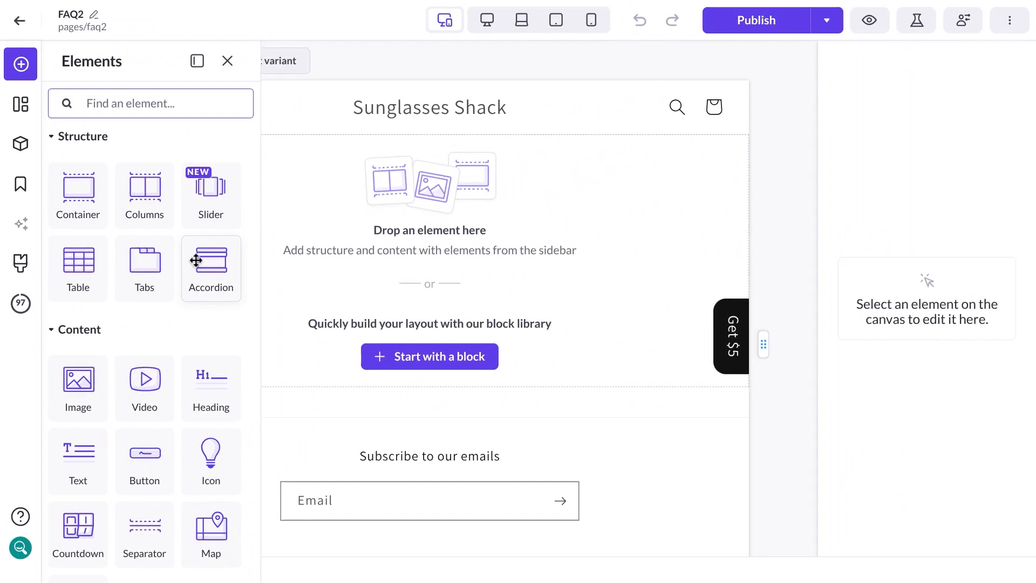
{"action": "left_click_drag", "start_coordinate": [196, 261], "coordinate": [291, 229]}
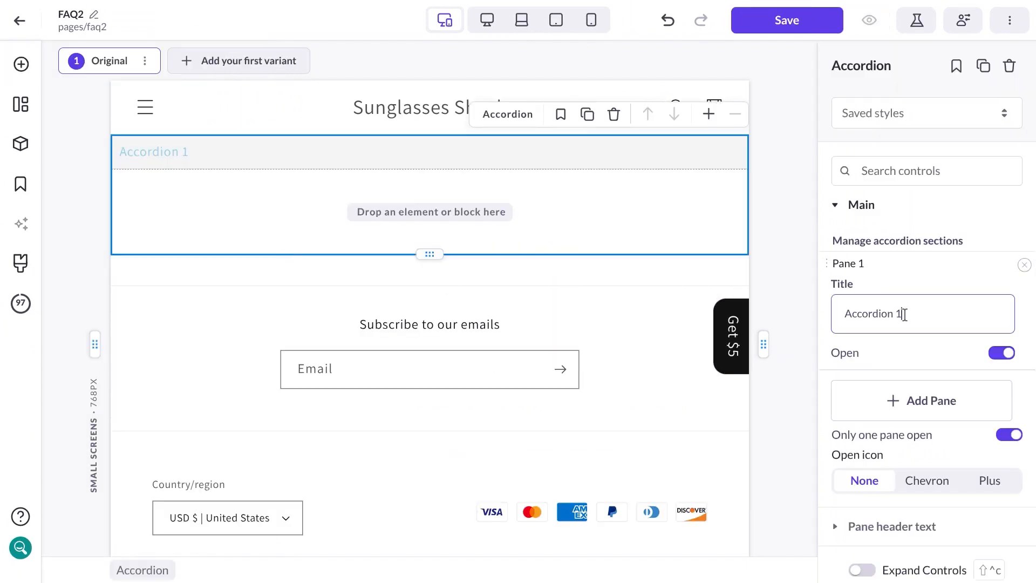
{"action": "type", "text": "Question"}
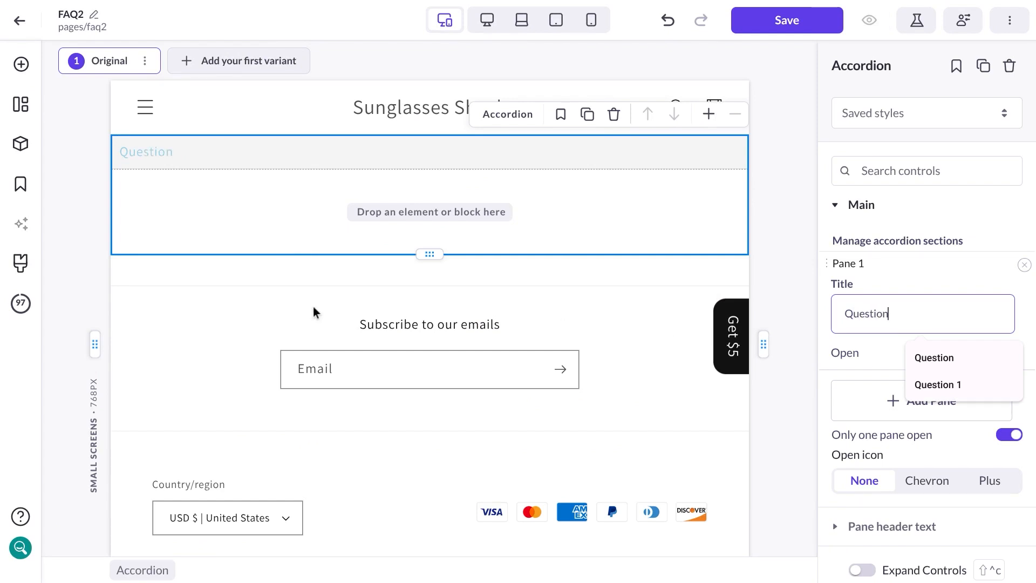
- Place a Text element inside the Question pane and replace its text with "Answer"
{"action": "left_click", "coordinate": [23, 69]}
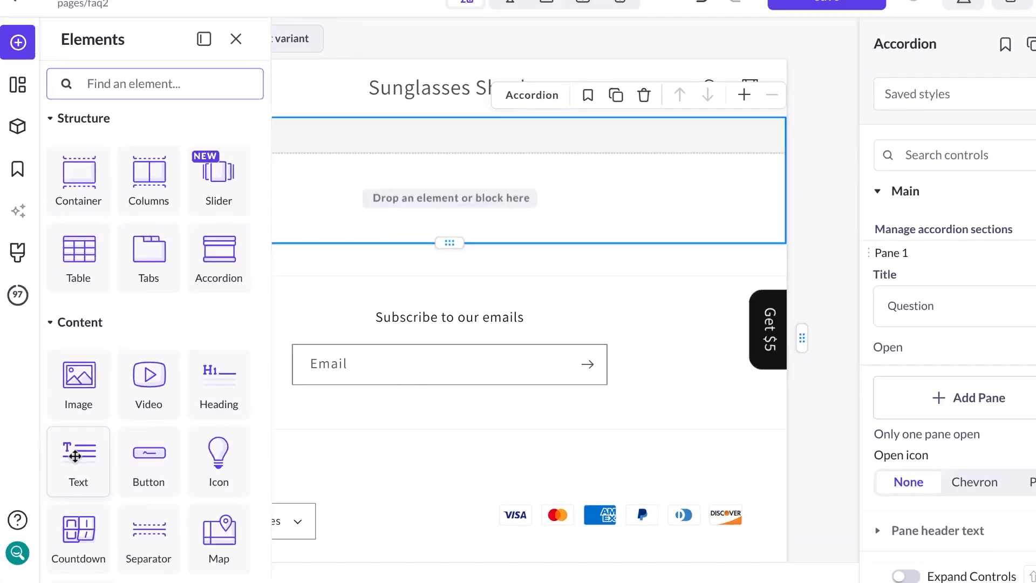
{"action": "left_click_drag", "start_coordinate": [75, 456], "coordinate": [330, 182]}
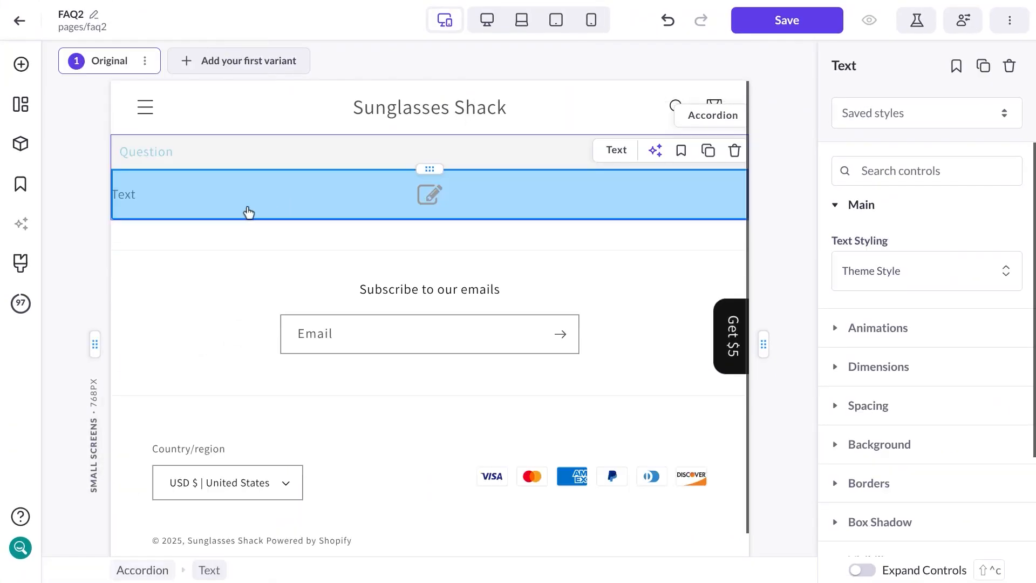
{"action": "left_click", "coordinate": [146, 202]}
{"action": "left_click_drag", "start_coordinate": [145, 201], "coordinate": [101, 204]}
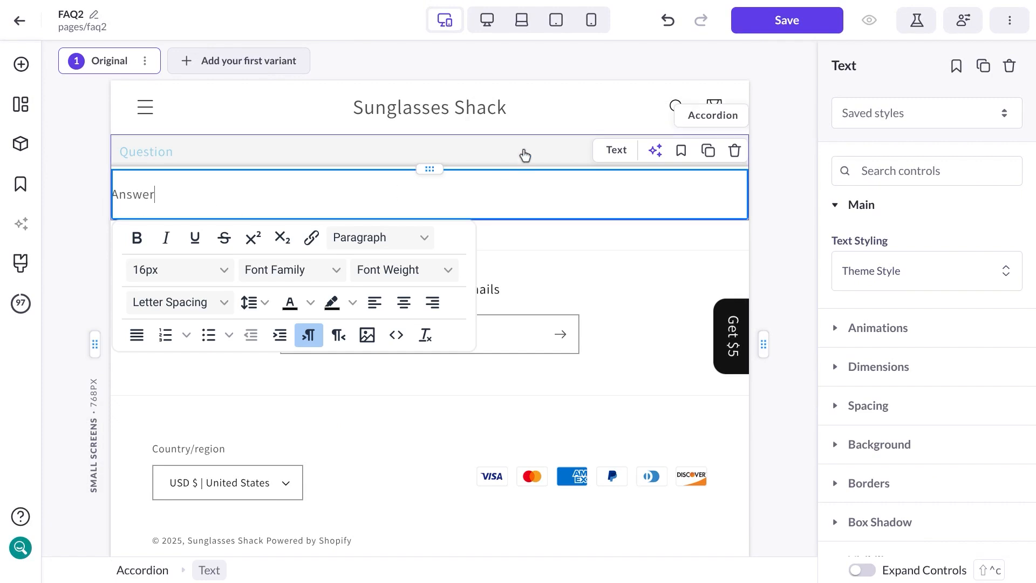
- Add two more panes to the accordion and expand all three panes on the canvas
{"action": "left_click", "coordinate": [523, 152]}
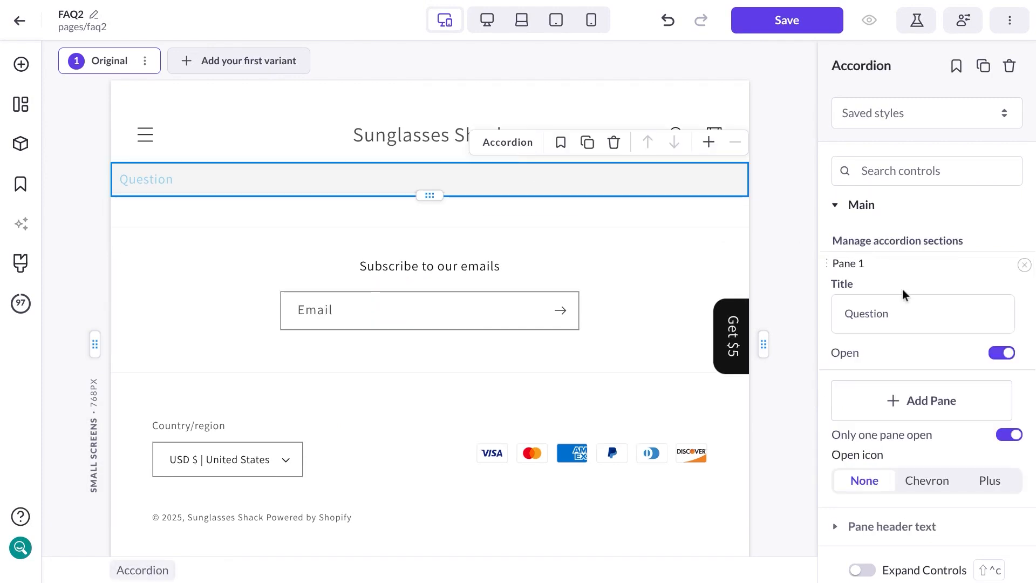
{"action": "left_click", "coordinate": [914, 410]}
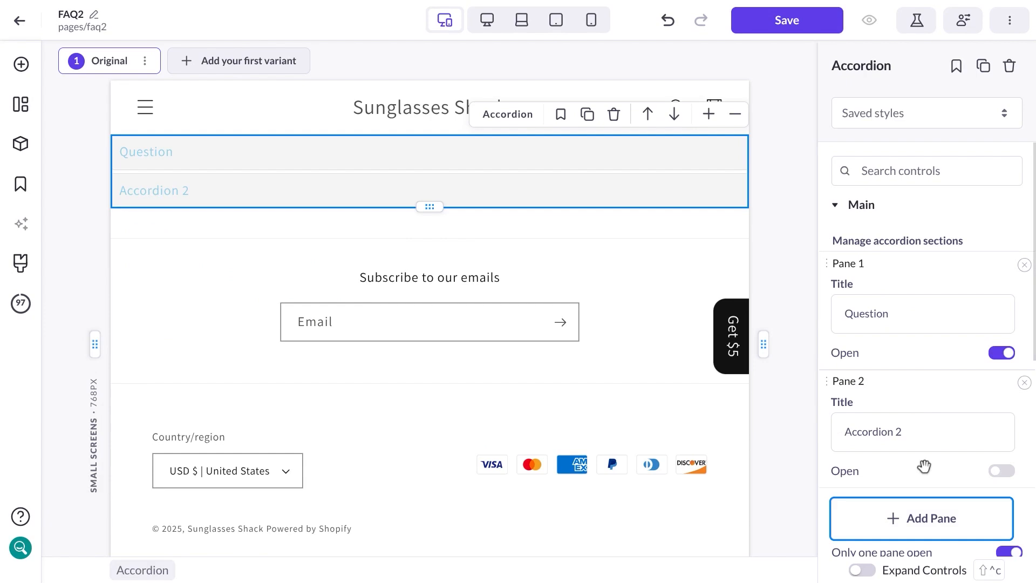
{"action": "left_click", "coordinate": [921, 519]}
{"action": "left_click", "coordinate": [569, 158]}
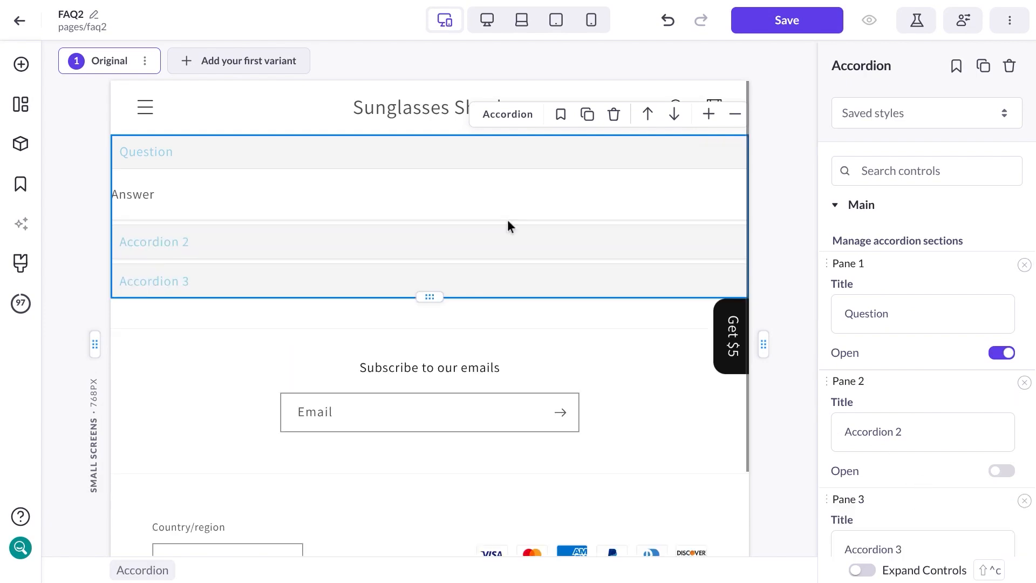
{"action": "left_click", "coordinate": [499, 248]}
{"action": "left_click", "coordinate": [457, 364]}
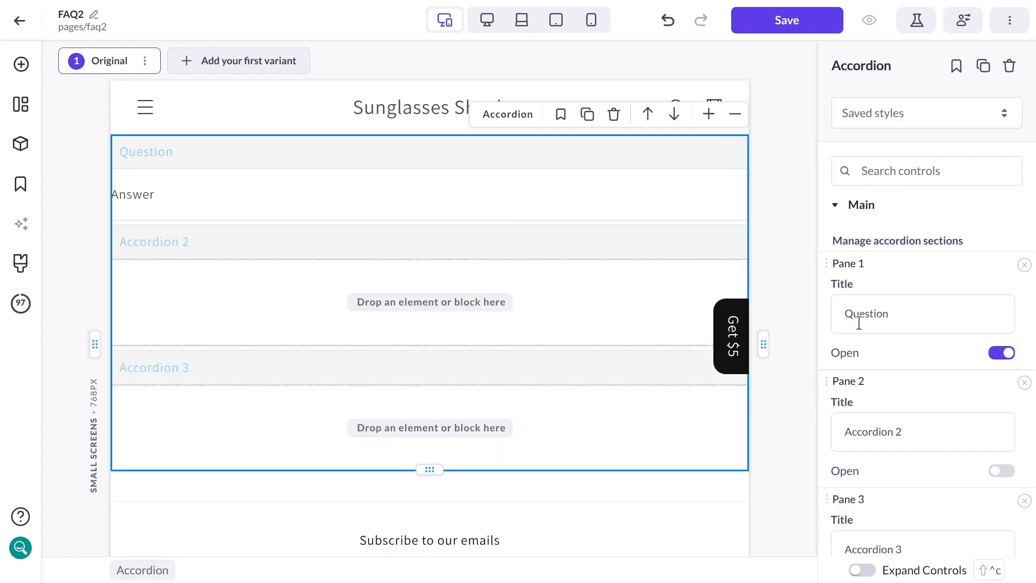
- Set the accordion's open icon to Chevron
{"action": "scroll", "coordinate": [907, 362], "scroll_direction": "down", "scroll_amount": 4}
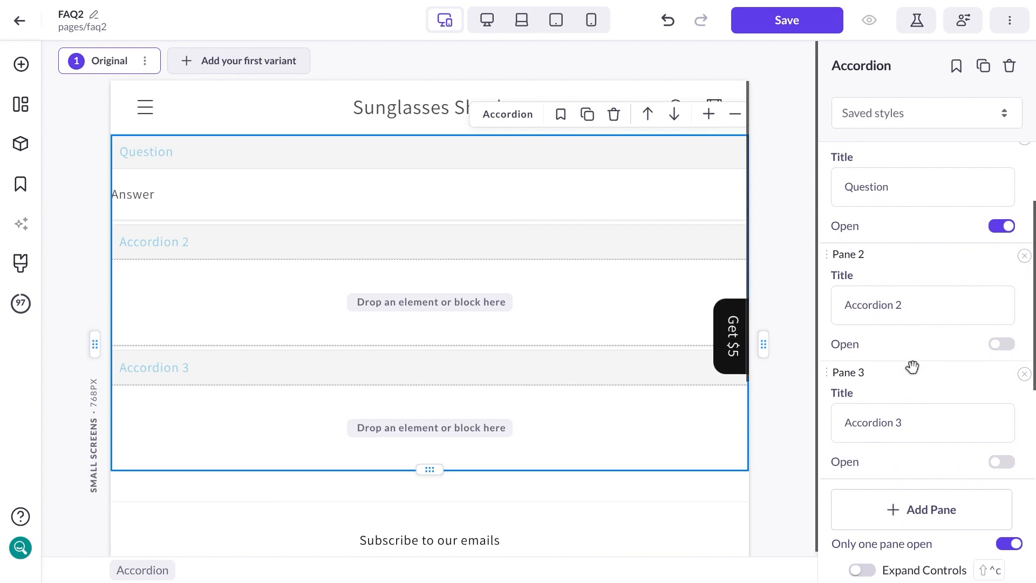
{"action": "scroll", "coordinate": [913, 368], "scroll_direction": "down", "scroll_amount": 2}
{"action": "left_click", "coordinate": [930, 429]}
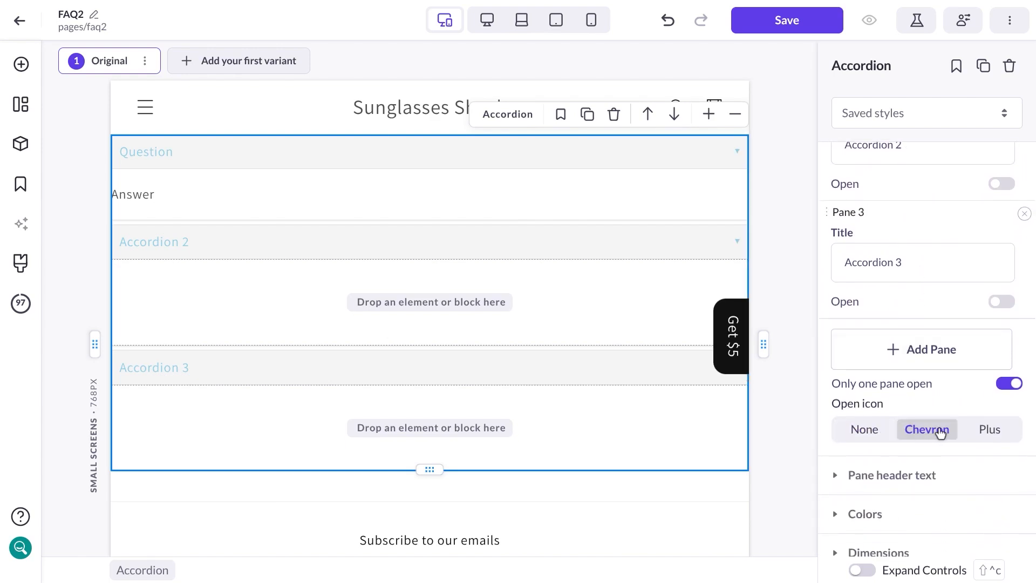
- Set the accordion's open icon to Plus and its pane header font to Alatsi
{"action": "left_click", "coordinate": [991, 430]}
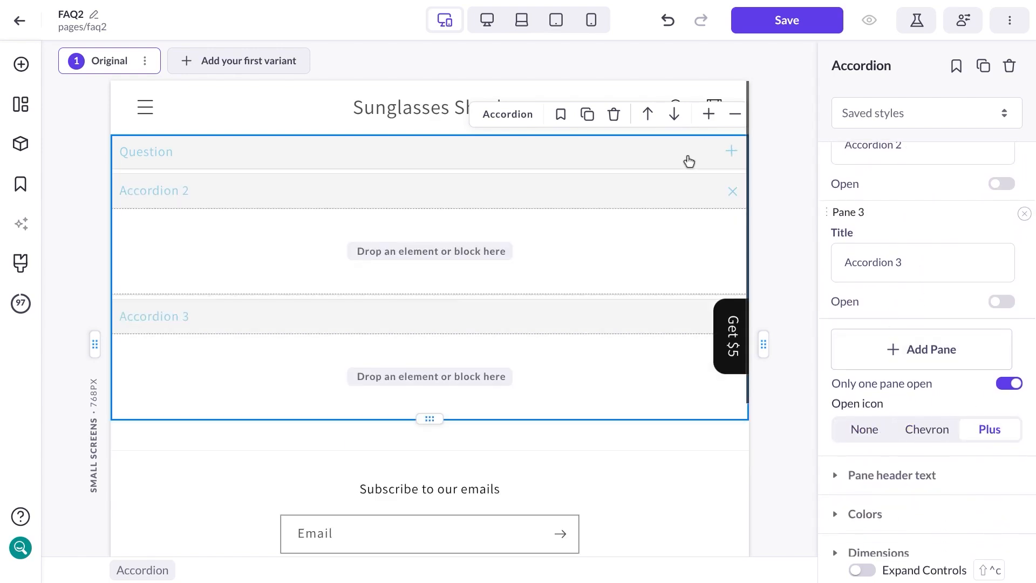
{"action": "scroll", "coordinate": [914, 348], "scroll_direction": "down", "scroll_amount": 2}
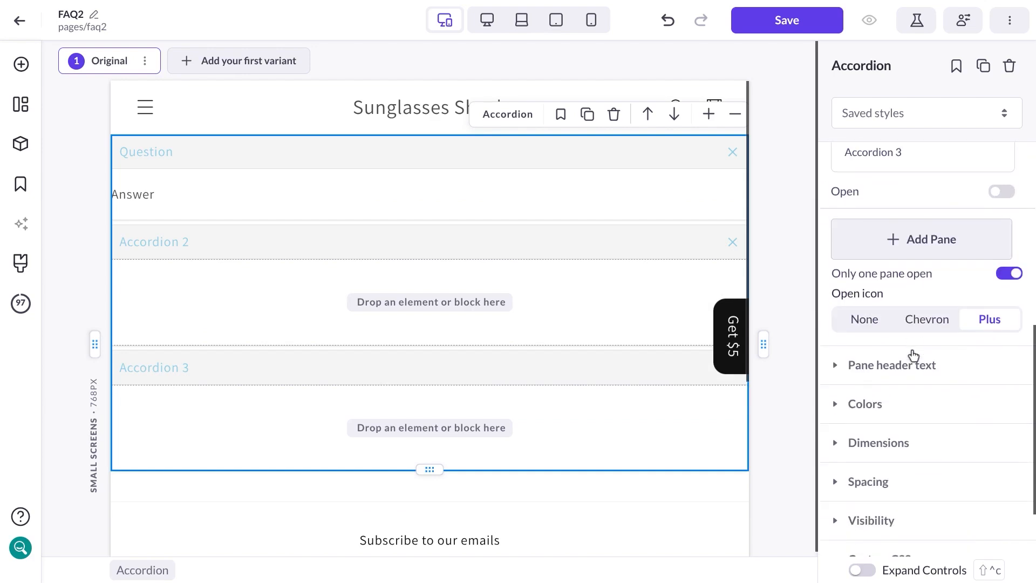
{"action": "left_click", "coordinate": [907, 357]}
{"action": "scroll", "coordinate": [891, 272], "scroll_direction": "down", "scroll_amount": 6}
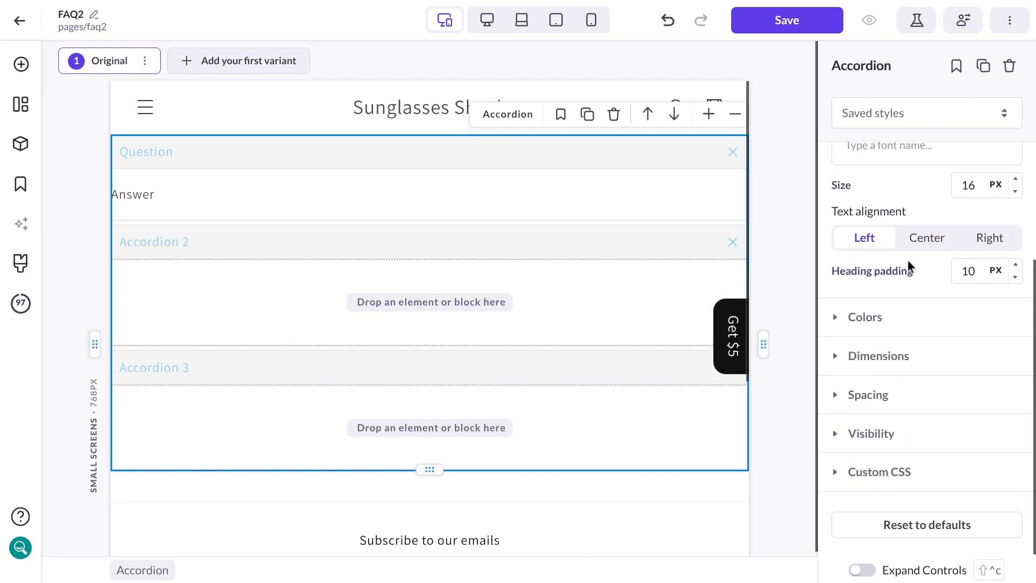
{"action": "scroll", "coordinate": [907, 248], "scroll_direction": "up", "scroll_amount": 1}
{"action": "left_click", "coordinate": [882, 185]}
{"action": "type", "text": "a"}
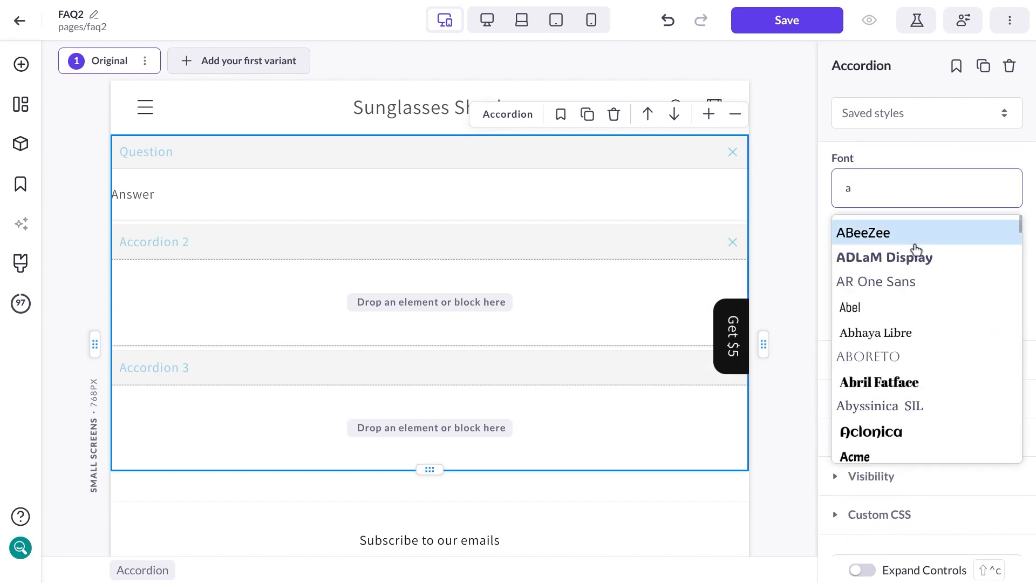
{"action": "scroll", "coordinate": [925, 276], "scroll_direction": "down", "scroll_amount": 5}
{"action": "scroll", "coordinate": [925, 275], "scroll_direction": "down", "scroll_amount": 5}
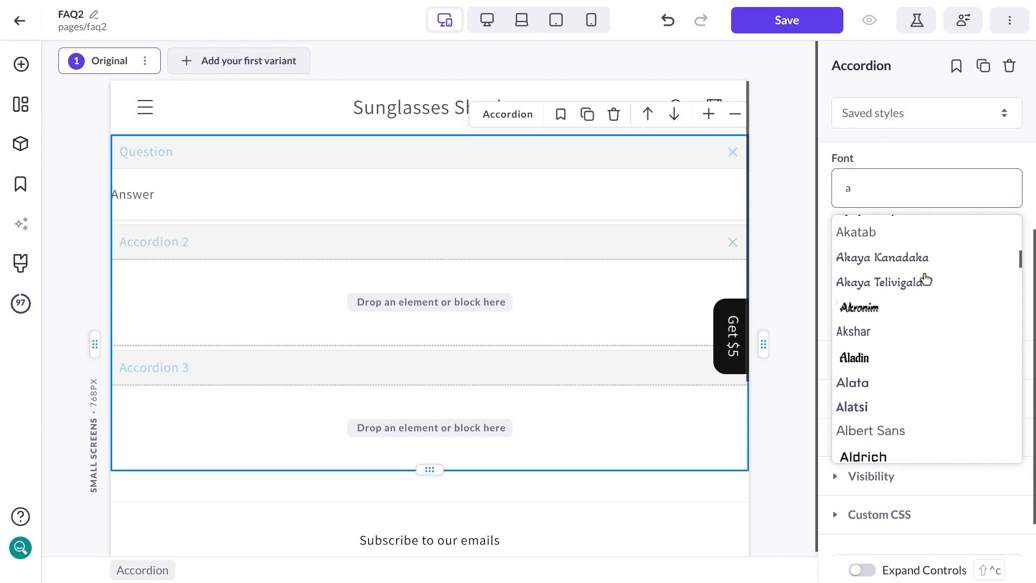
{"action": "left_click", "coordinate": [862, 337]}
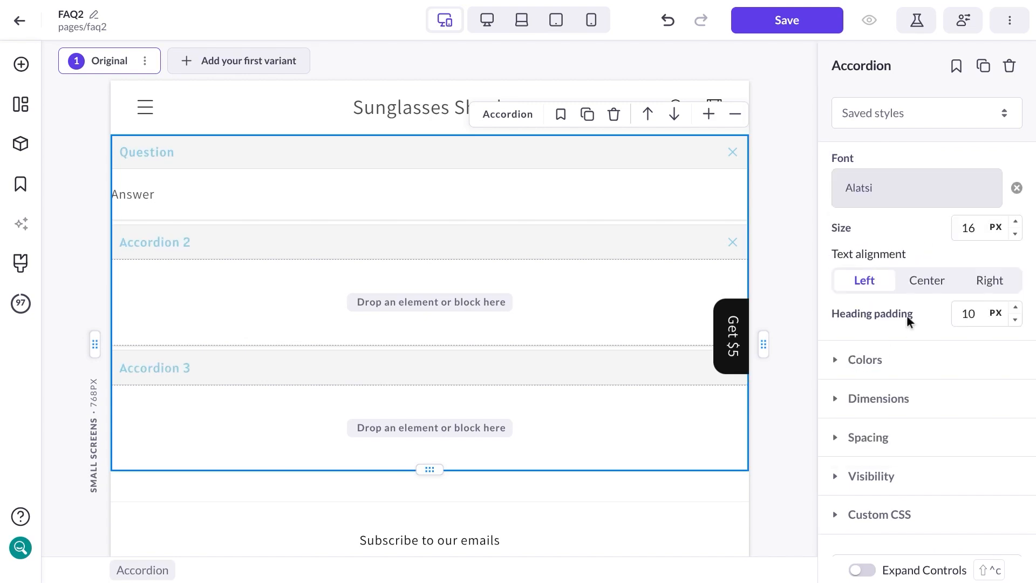
- Try centre and right alignment on the accordion's pane headers and return them to left alignment
{"action": "left_click", "coordinate": [926, 282]}
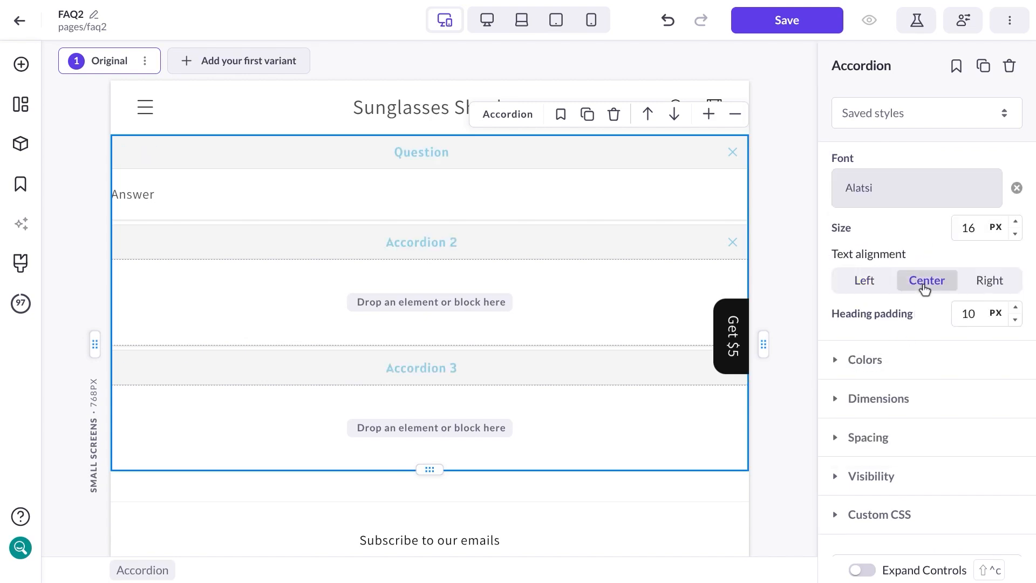
{"action": "left_click", "coordinate": [973, 278]}
{"action": "left_click", "coordinate": [861, 284]}
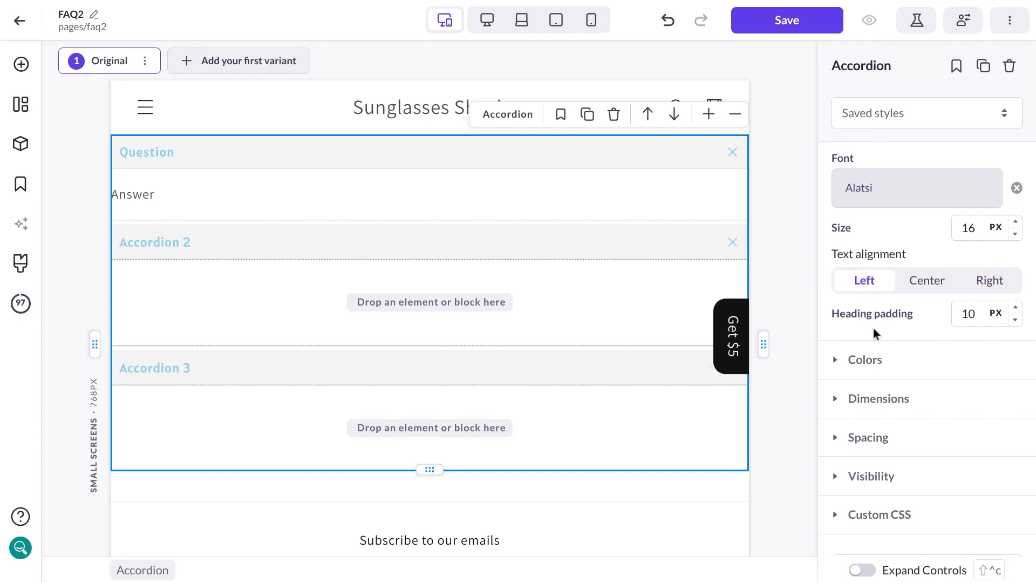
- Change the accordion's header background to a darker pinkish grey and its header text to a deeper blue
{"action": "left_click", "coordinate": [877, 357]}
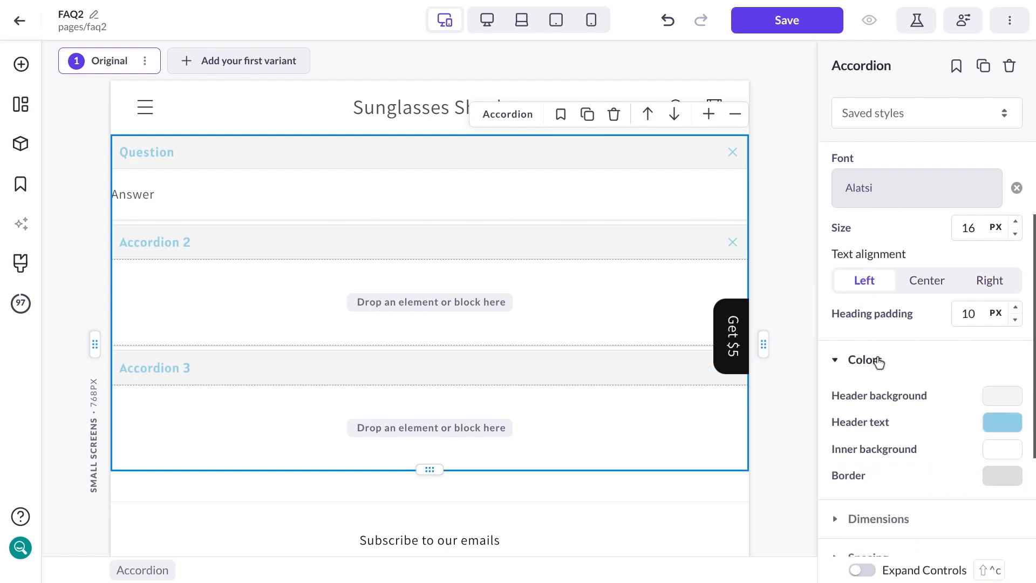
{"action": "left_click", "coordinate": [992, 398]}
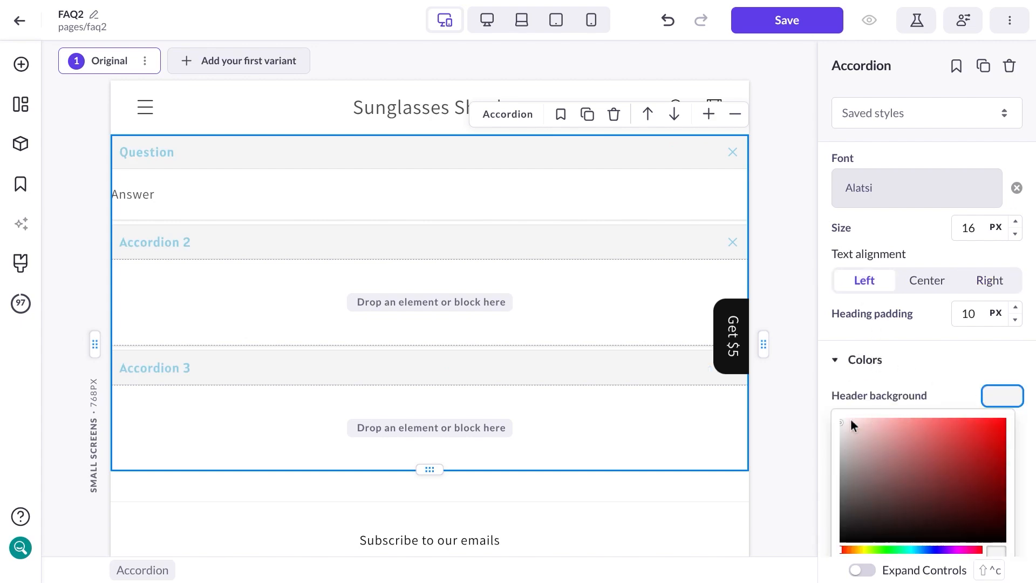
{"action": "left_click", "coordinate": [844, 433]}
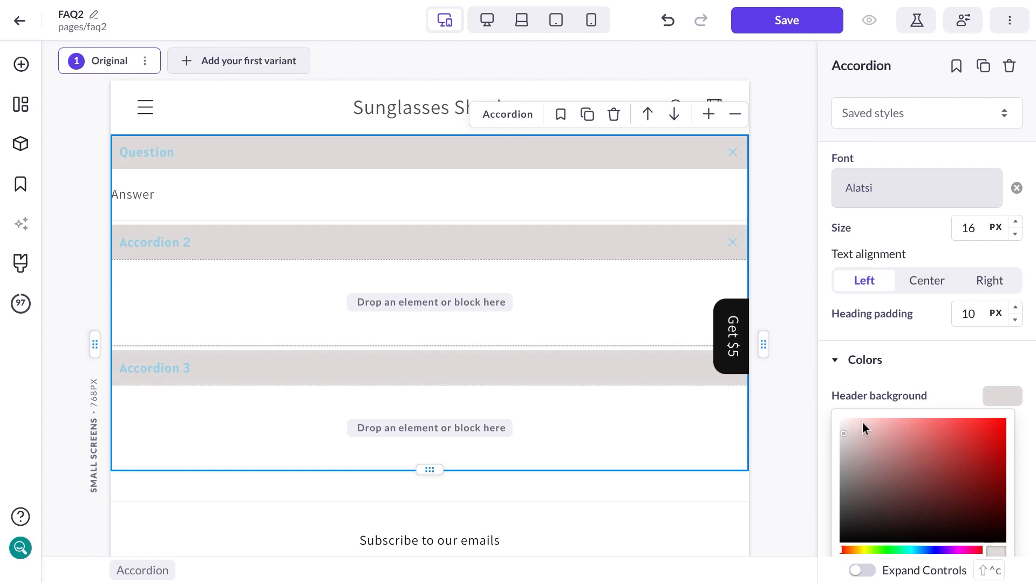
{"action": "left_click", "coordinate": [949, 370]}
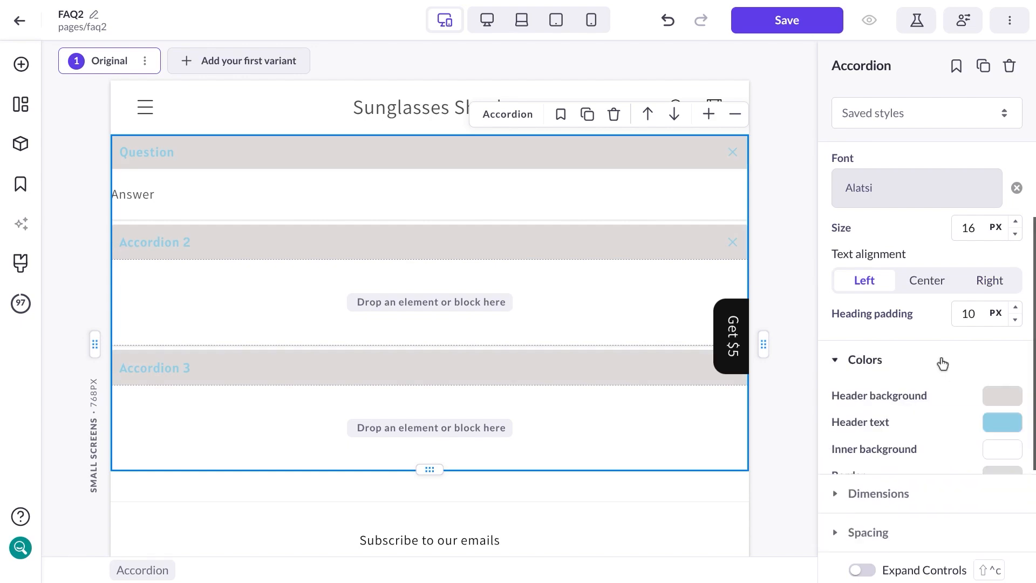
{"action": "left_click", "coordinate": [997, 426]}
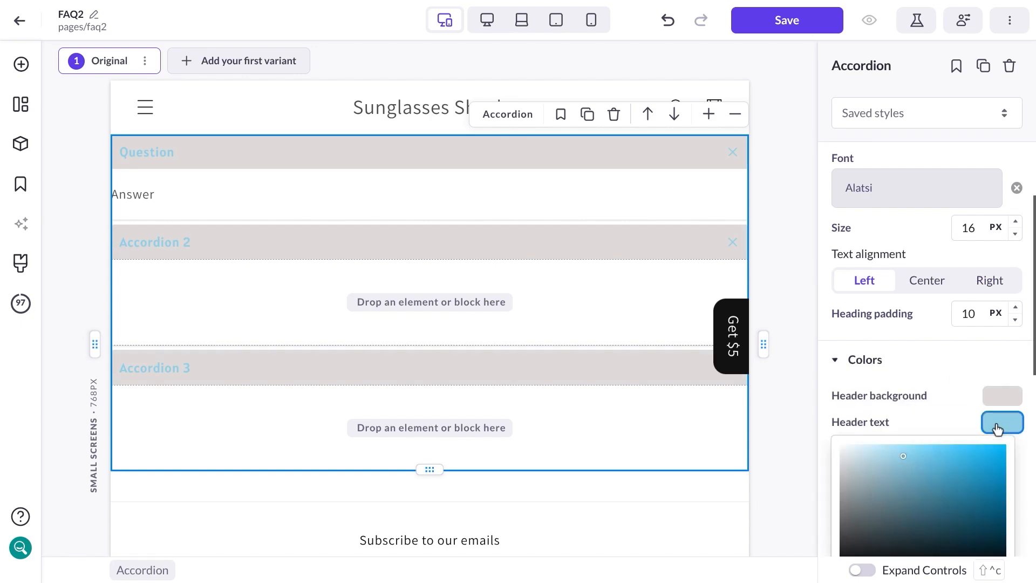
{"action": "left_click", "coordinate": [931, 471]}
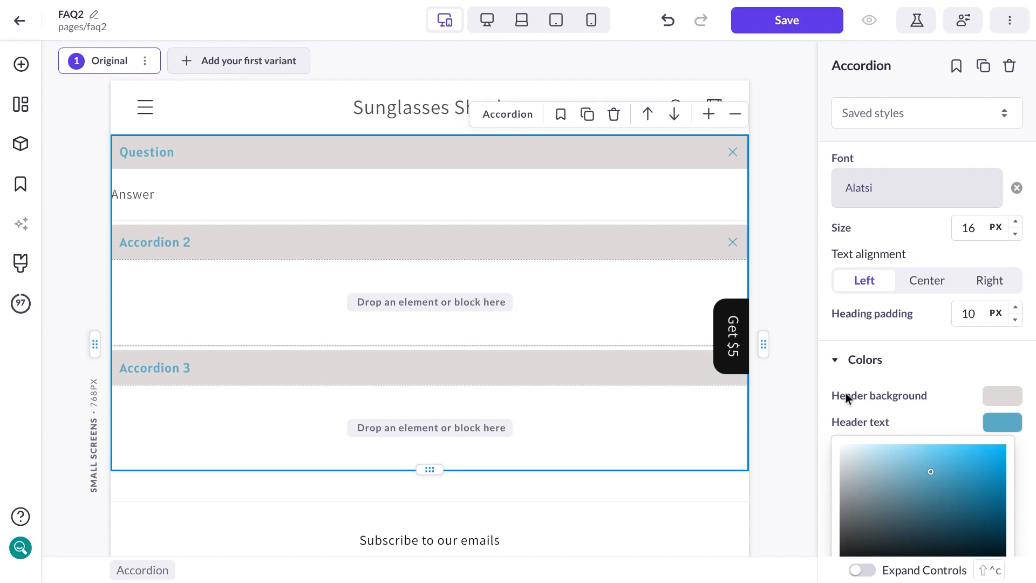
- Delete the accordion from the page and show the FAQs category of the block library
{"action": "left_click", "coordinate": [614, 115]}
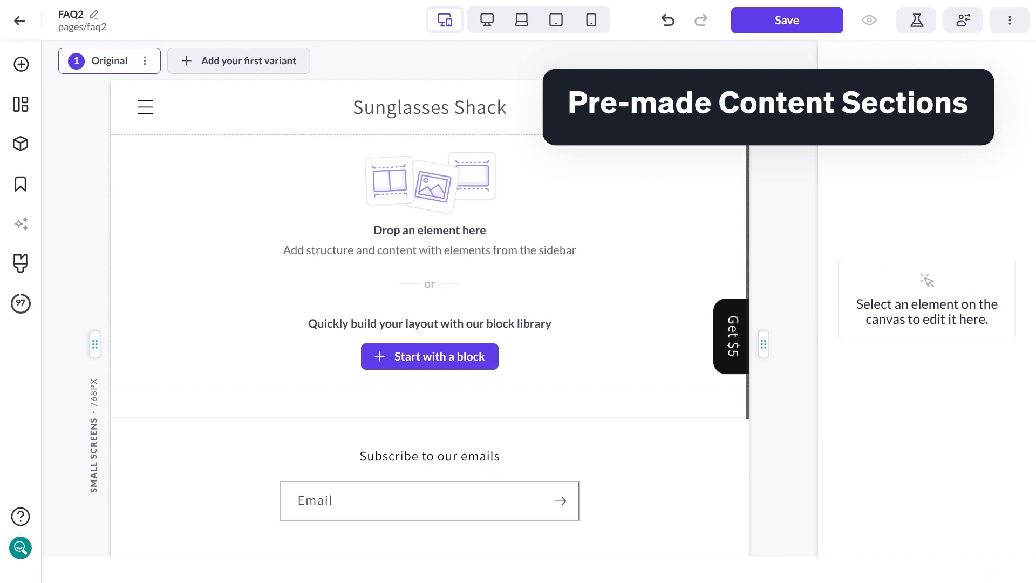
{"action": "left_click", "coordinate": [20, 65]}
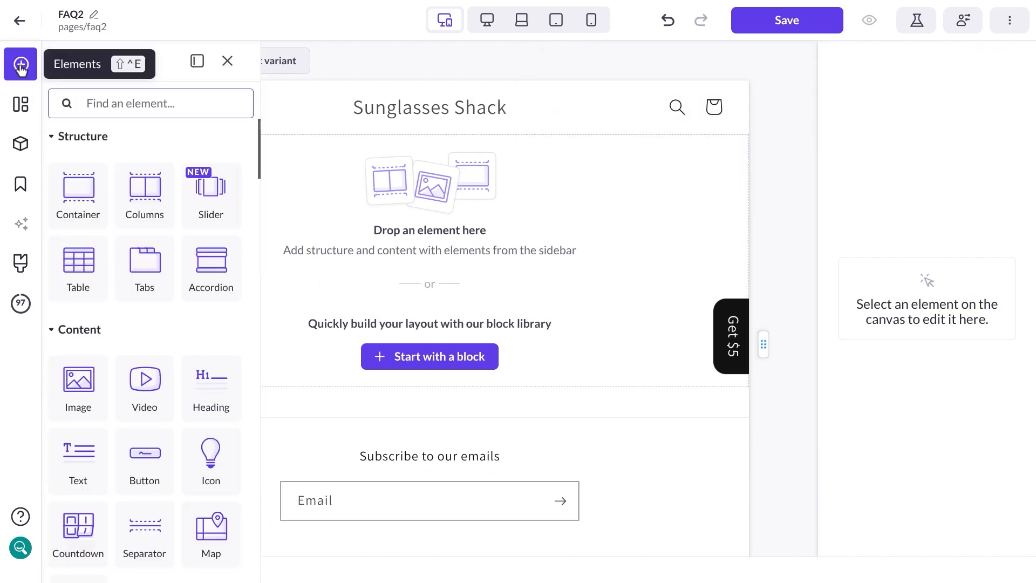
{"action": "left_click", "coordinate": [21, 146]}
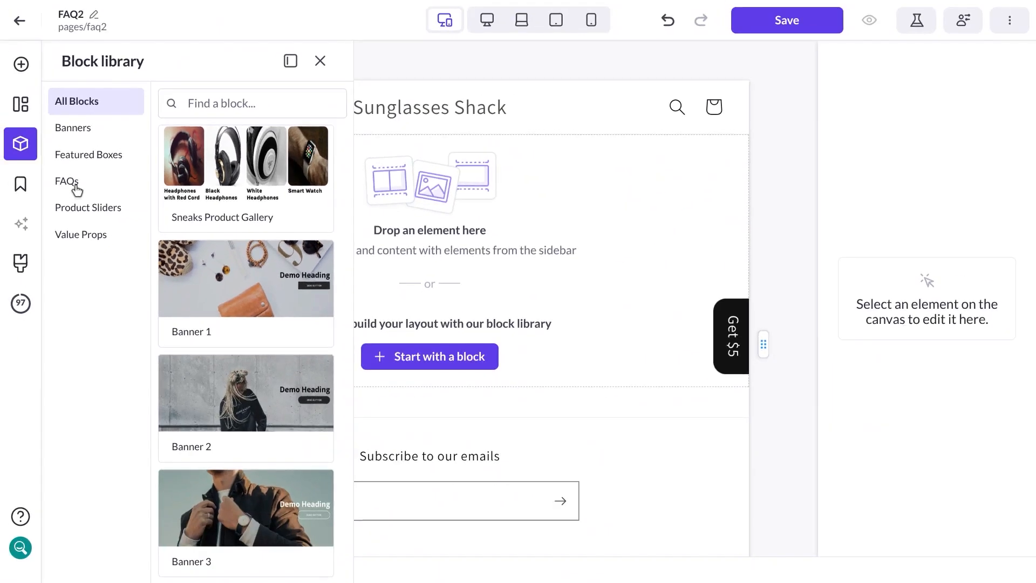
{"action": "left_click", "coordinate": [77, 192]}
- Browse the ready-made FAQ blocks and place the FAQ - Plasma block on the empty page canvas
{"action": "scroll", "coordinate": [252, 176], "scroll_direction": "down", "scroll_amount": 6}
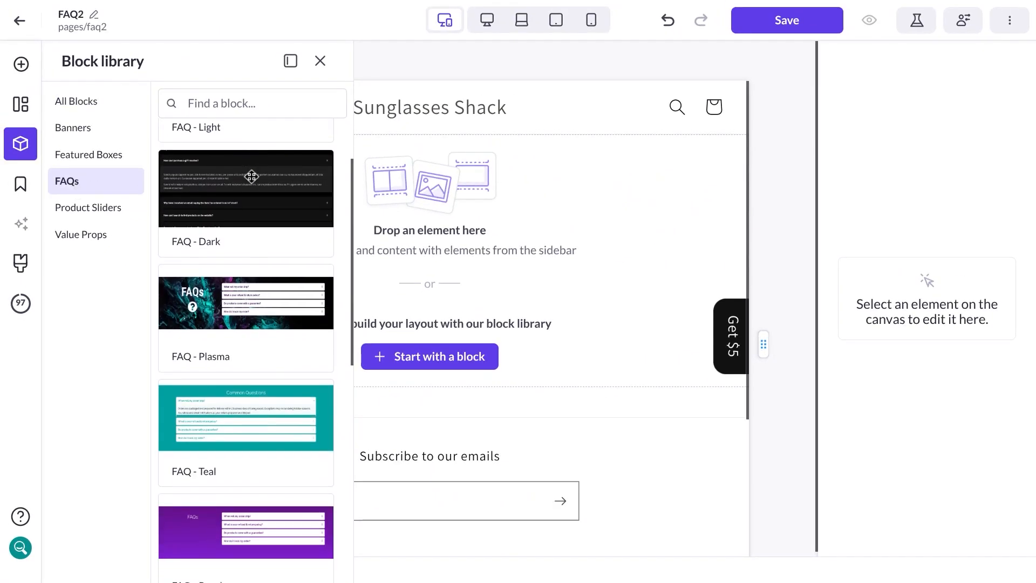
{"action": "scroll", "coordinate": [254, 238], "scroll_direction": "down", "scroll_amount": 4}
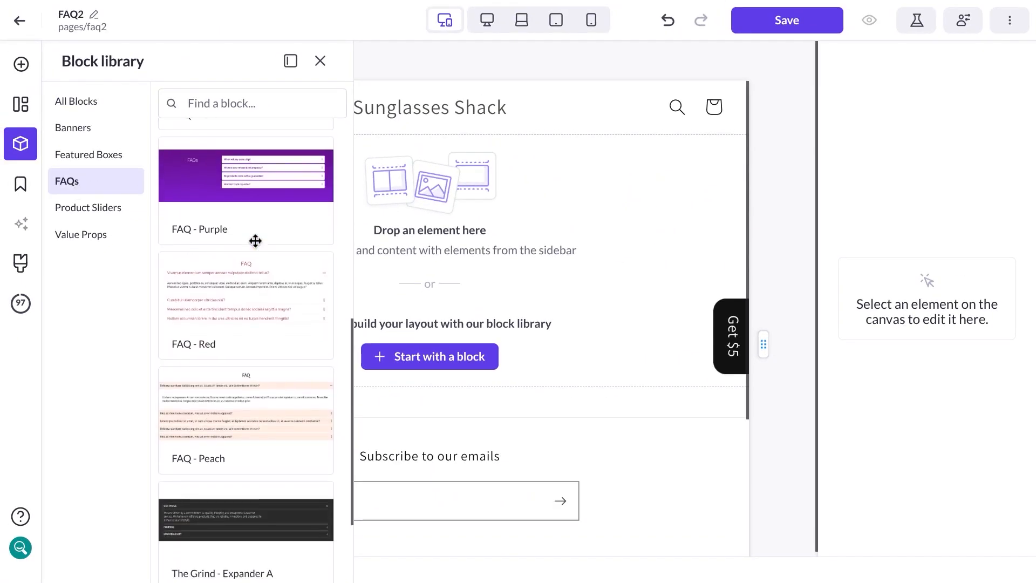
{"action": "scroll", "coordinate": [265, 249], "scroll_direction": "up", "scroll_amount": 3}
{"action": "scroll", "coordinate": [264, 254], "scroll_direction": "up", "scroll_amount": 3}
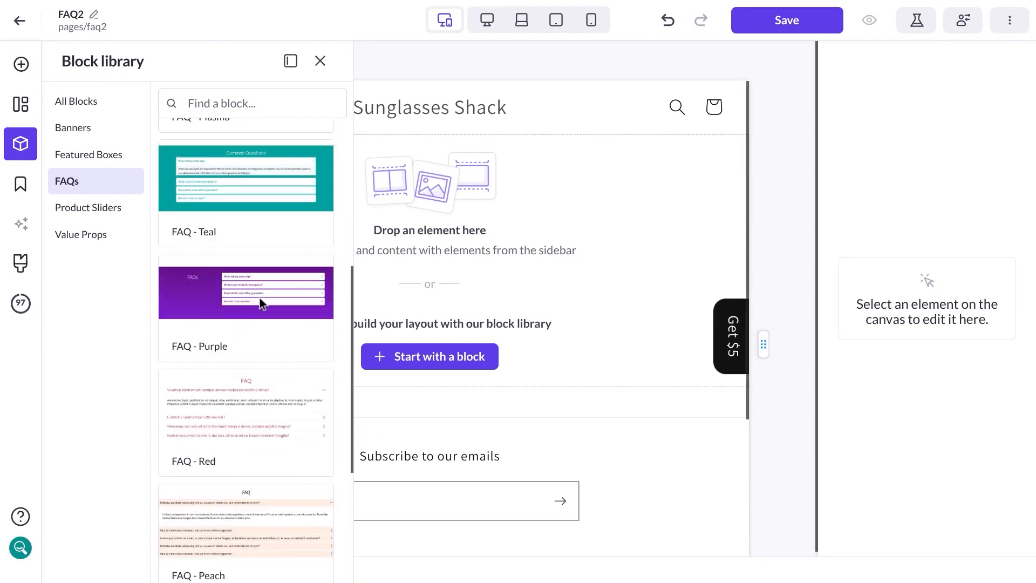
{"action": "left_click_drag", "start_coordinate": [269, 251], "coordinate": [541, 242]}
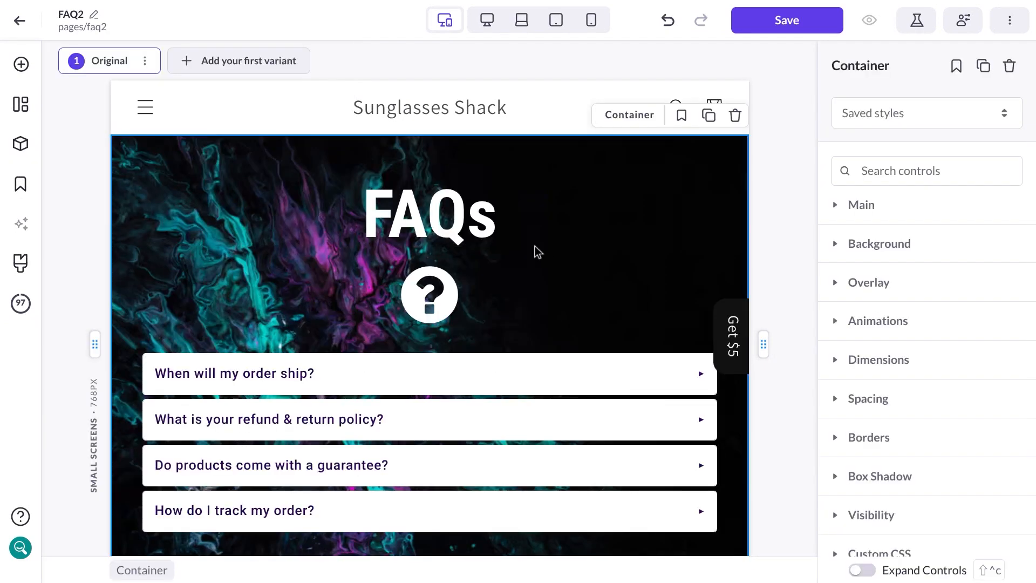
- Expand the "When will my order ship?" pane and replace its title with "Question"
{"action": "scroll", "coordinate": [531, 257], "scroll_direction": "down", "scroll_amount": 3}
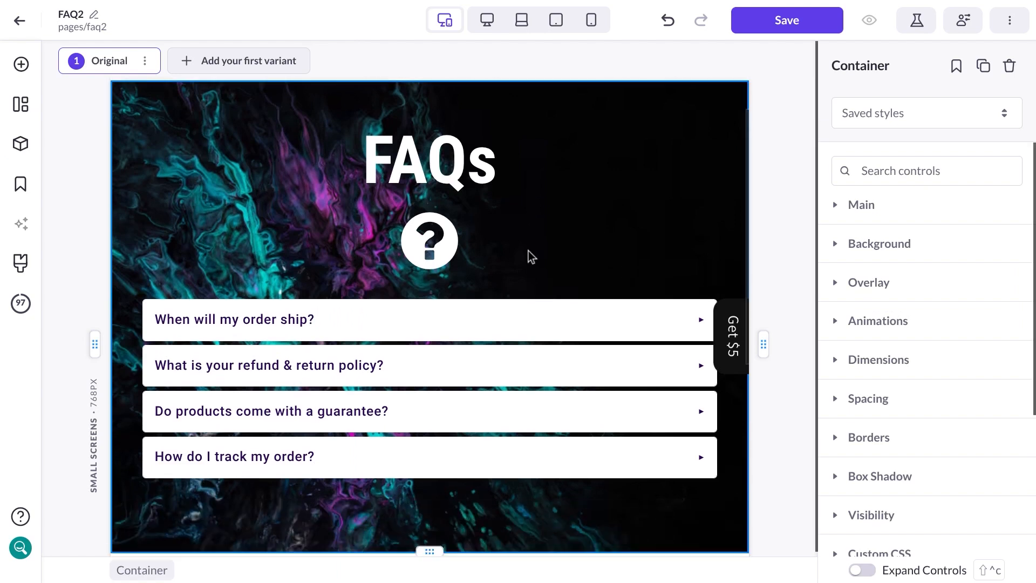
{"action": "left_click", "coordinate": [514, 292]}
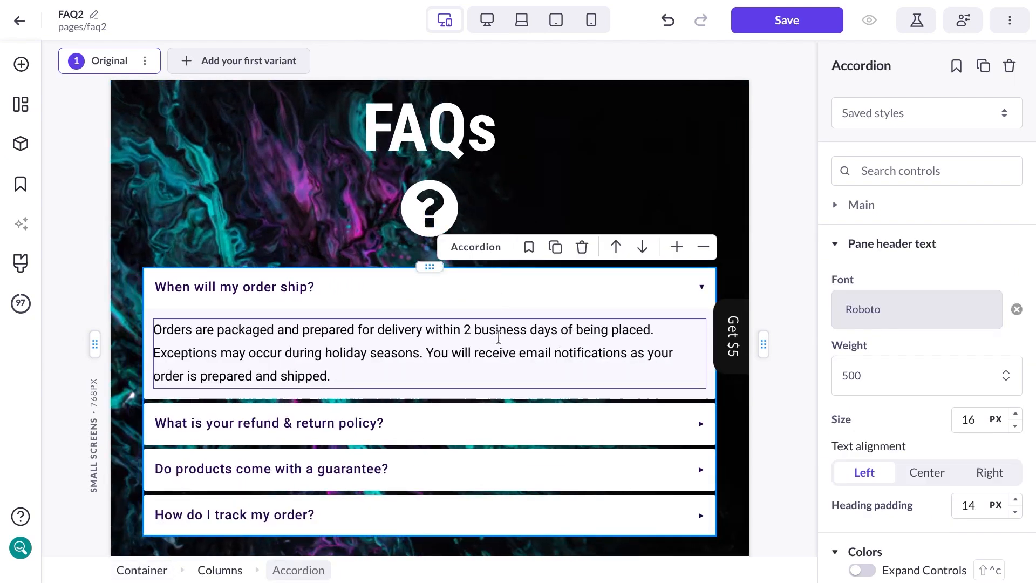
{"action": "scroll", "coordinate": [912, 402], "scroll_direction": "down", "scroll_amount": 1}
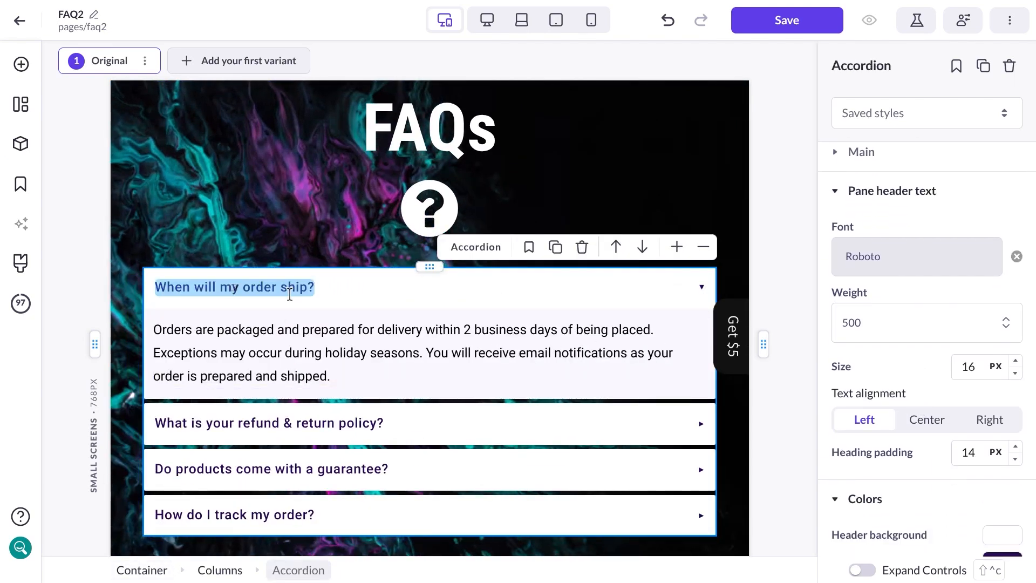
{"action": "left_click_drag", "start_coordinate": [306, 291], "coordinate": [162, 289]}
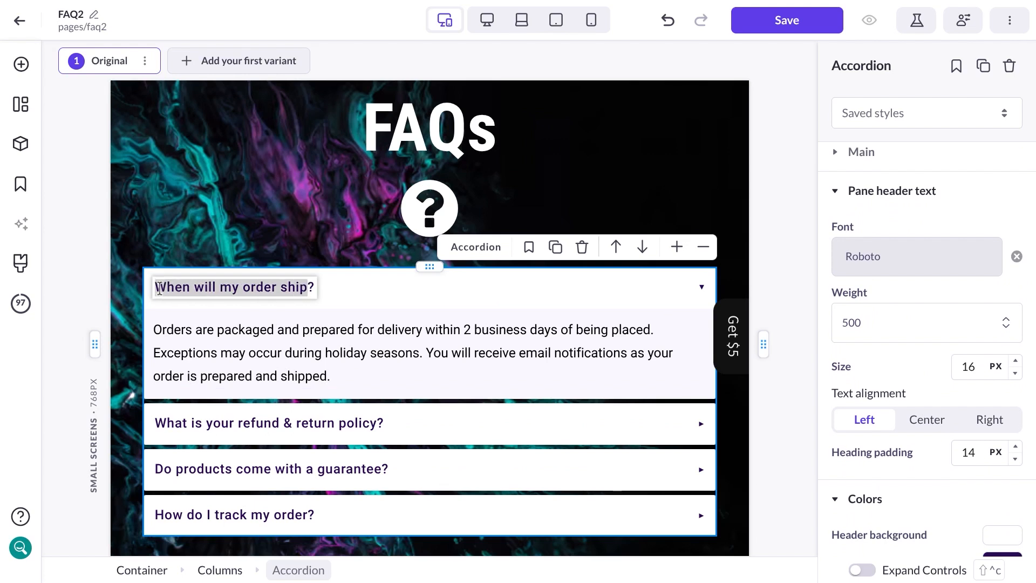
{"action": "type", "text": "Q"}
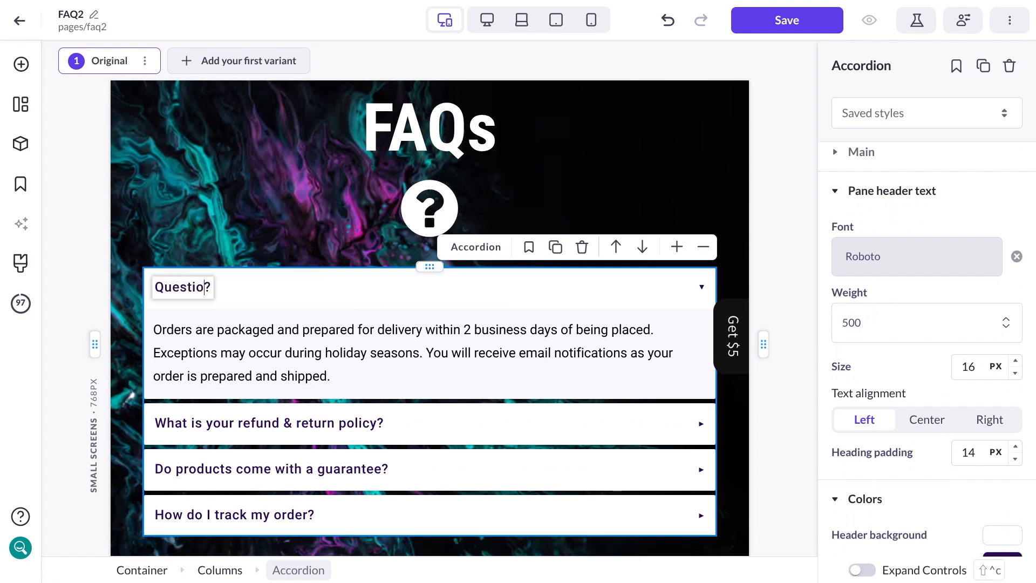
{"action": "type", "text": "uestion"}
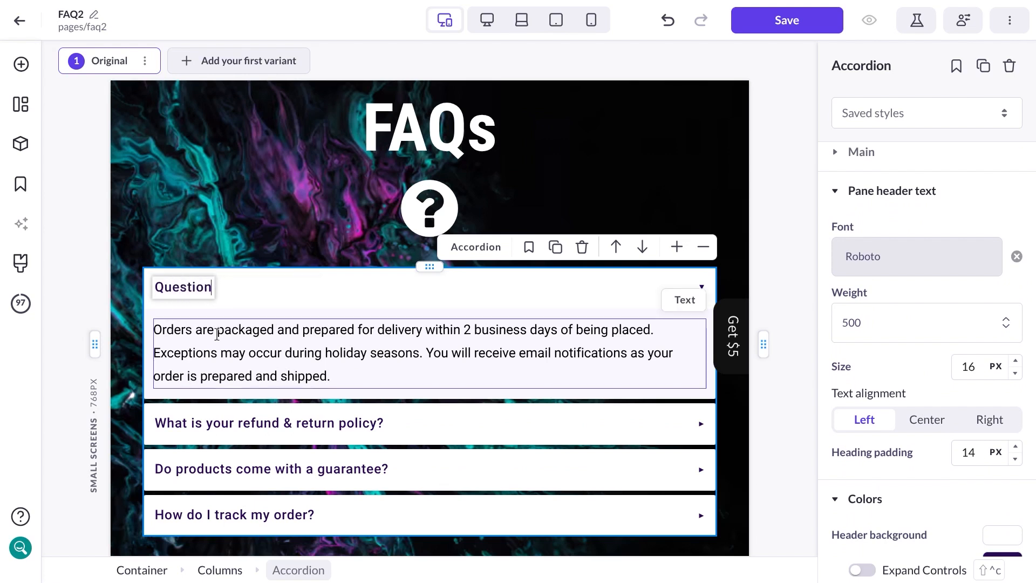
- Replace the whole paragraph inside the Question pane with the text "Answer"
{"action": "left_click", "coordinate": [246, 345]}
{"action": "left_click", "coordinate": [344, 378]}
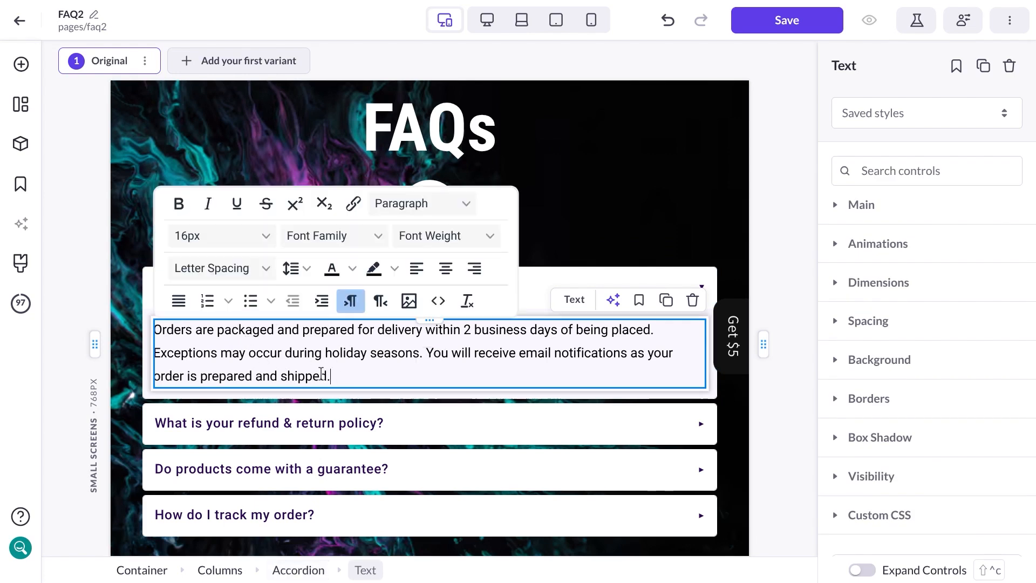
{"action": "key", "text": "ctrl+a"}
{"action": "type", "text": "A"}
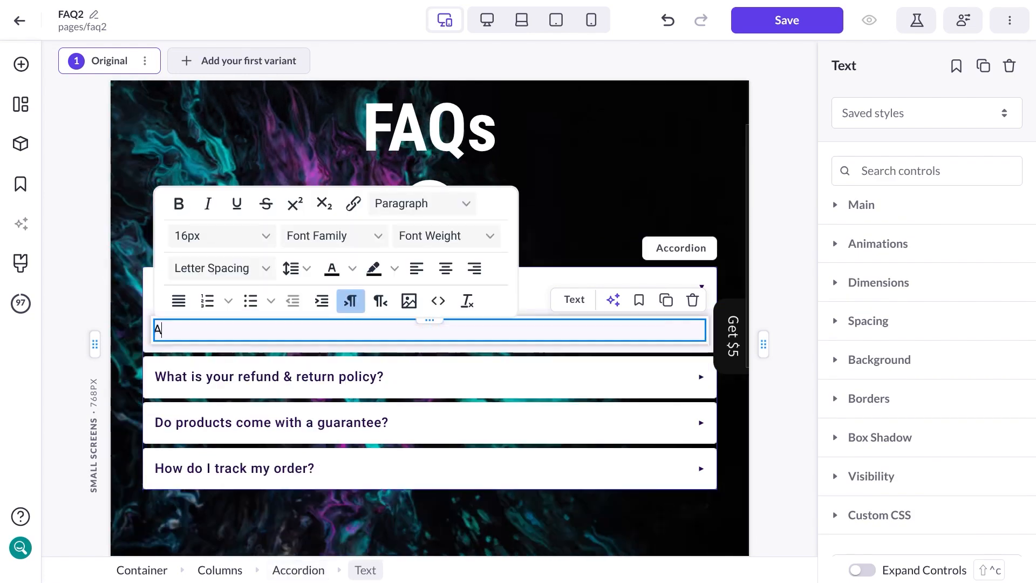
{"action": "left_click", "coordinate": [571, 268]}
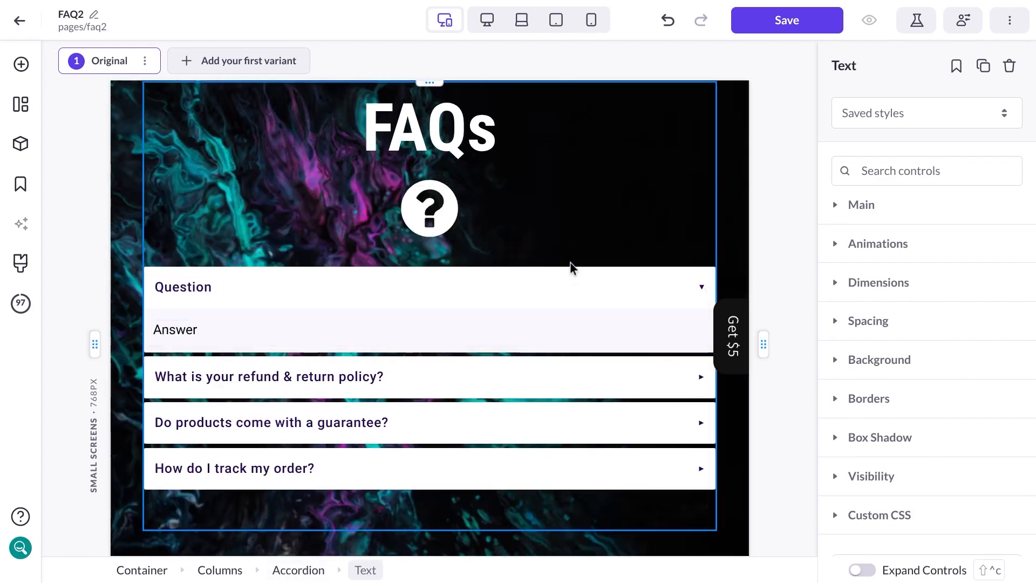
- Collapse the Question pane and remove the accordion's fourth pane, "How do I track my order?"
{"action": "left_click", "coordinate": [572, 287]}
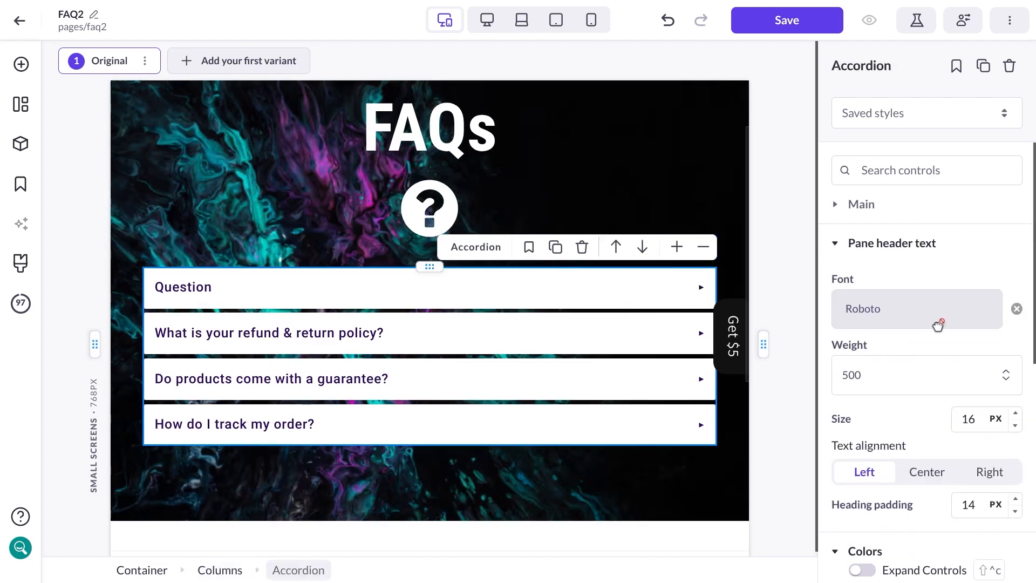
{"action": "scroll", "coordinate": [937, 324], "scroll_direction": "down", "scroll_amount": 3}
{"action": "scroll", "coordinate": [932, 323], "scroll_direction": "up", "scroll_amount": 3}
{"action": "left_click", "coordinate": [870, 207]}
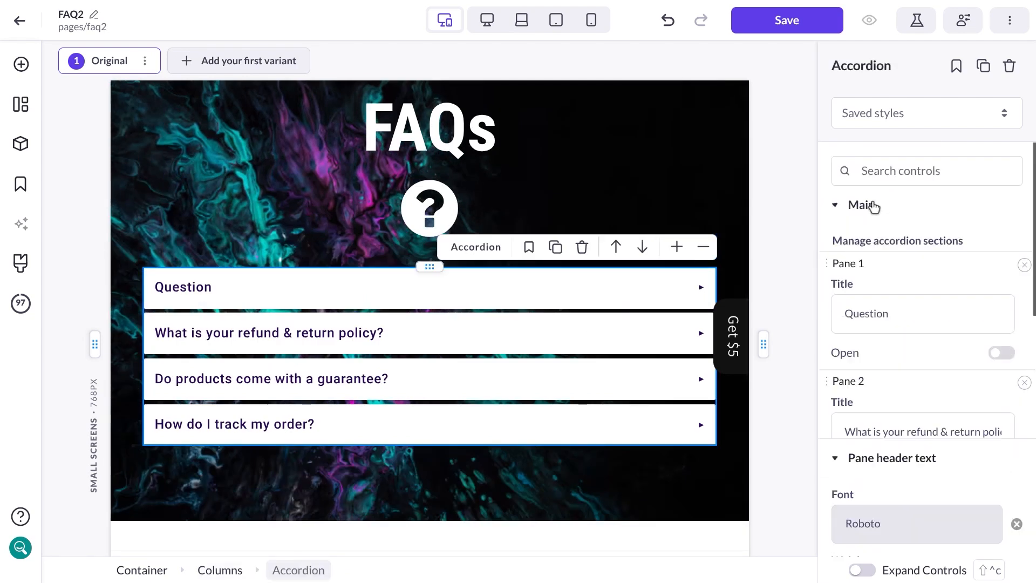
{"action": "scroll", "coordinate": [899, 330], "scroll_direction": "down", "scroll_amount": 5}
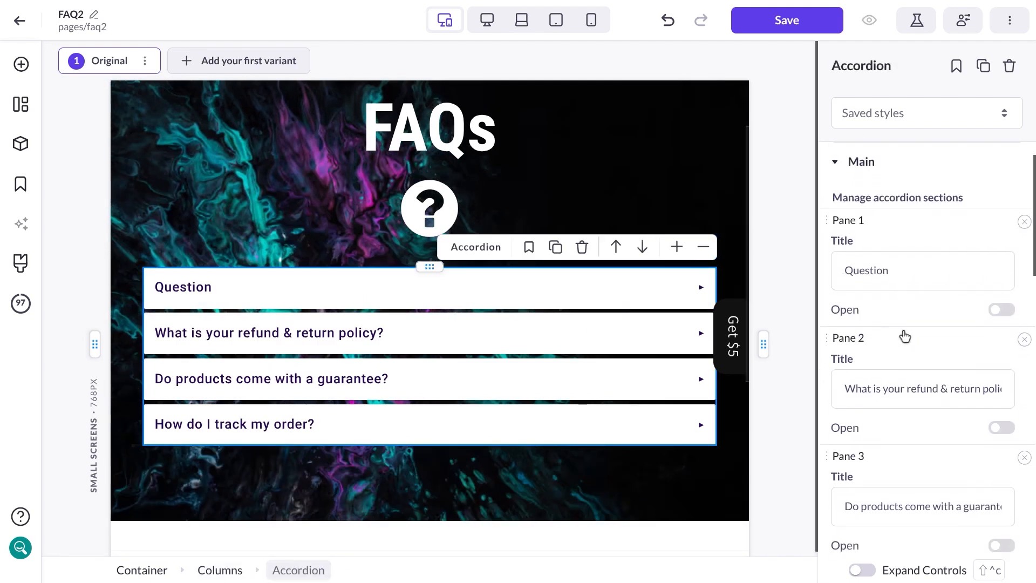
{"action": "scroll", "coordinate": [927, 332], "scroll_direction": "down", "scroll_amount": 3}
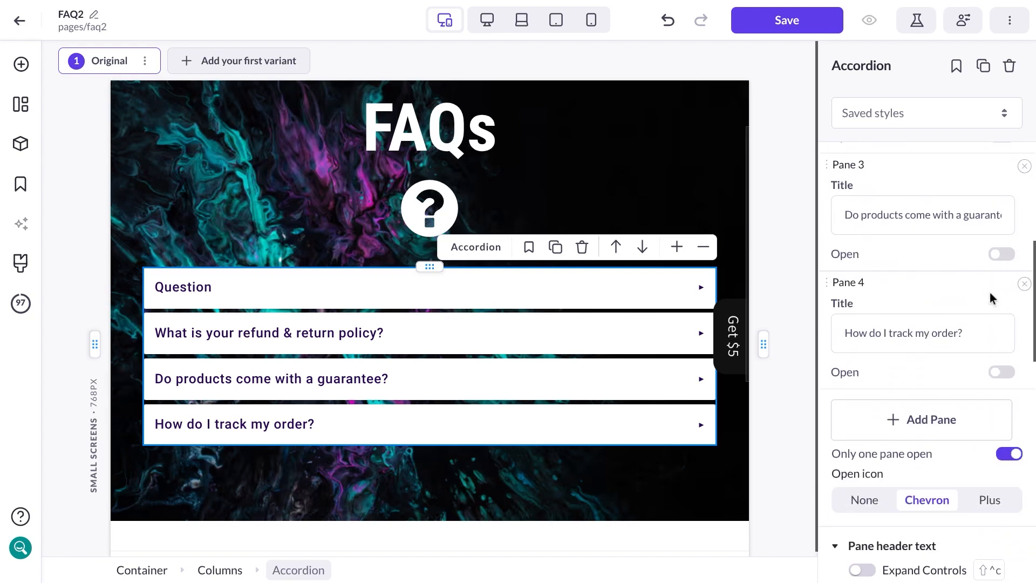
{"action": "left_click", "coordinate": [1025, 286]}
{"action": "scroll", "coordinate": [966, 303], "scroll_direction": "down", "scroll_amount": 1}
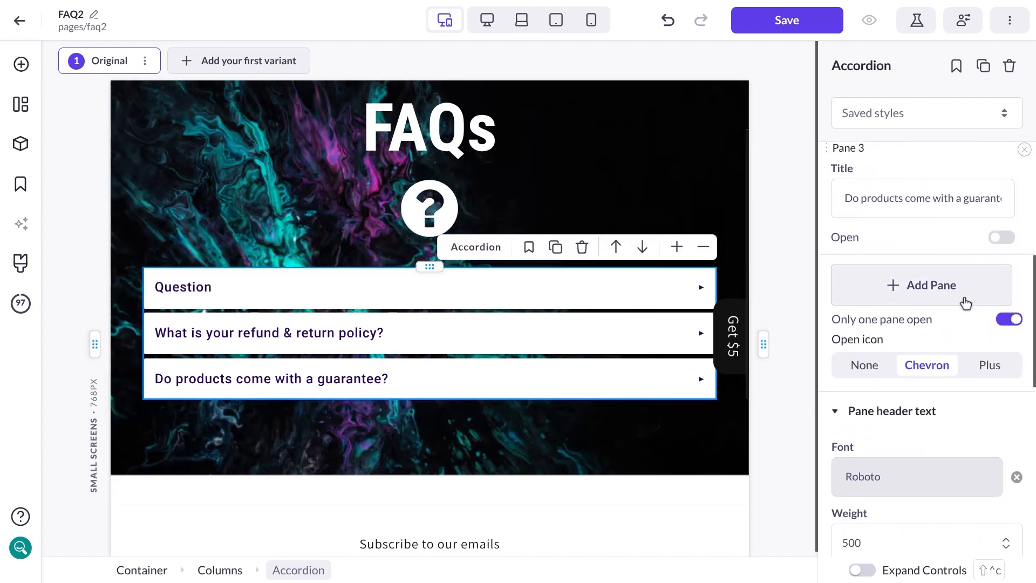
- Add a new pane at the end of the FAQs accordion and return to the Pages overview
{"action": "left_click", "coordinate": [942, 295]}
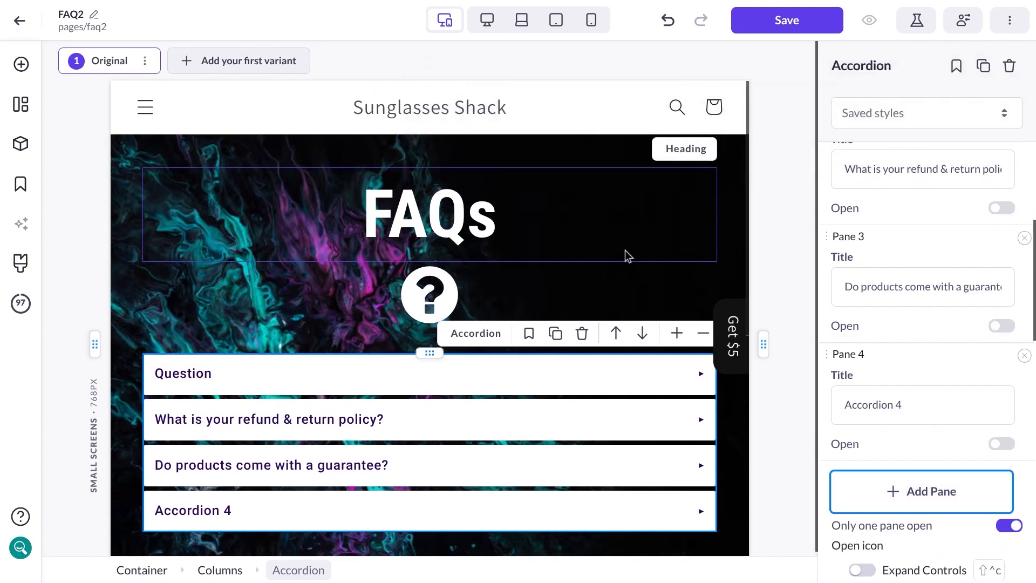
{"action": "left_click", "coordinate": [22, 22]}
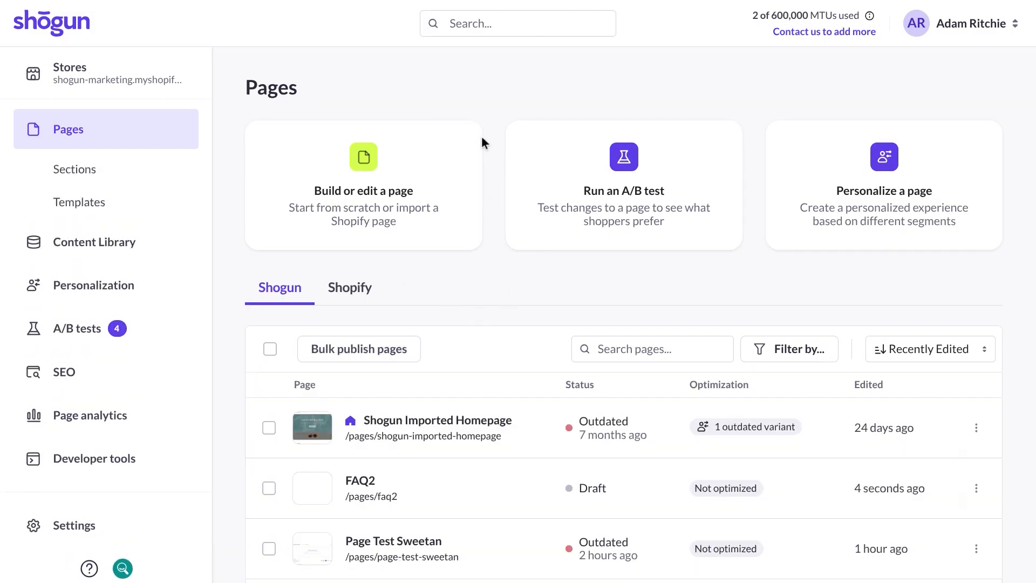
- Start building a new page from the ready-made templates and show the About and info pages category
{"action": "left_click", "coordinate": [364, 173]}
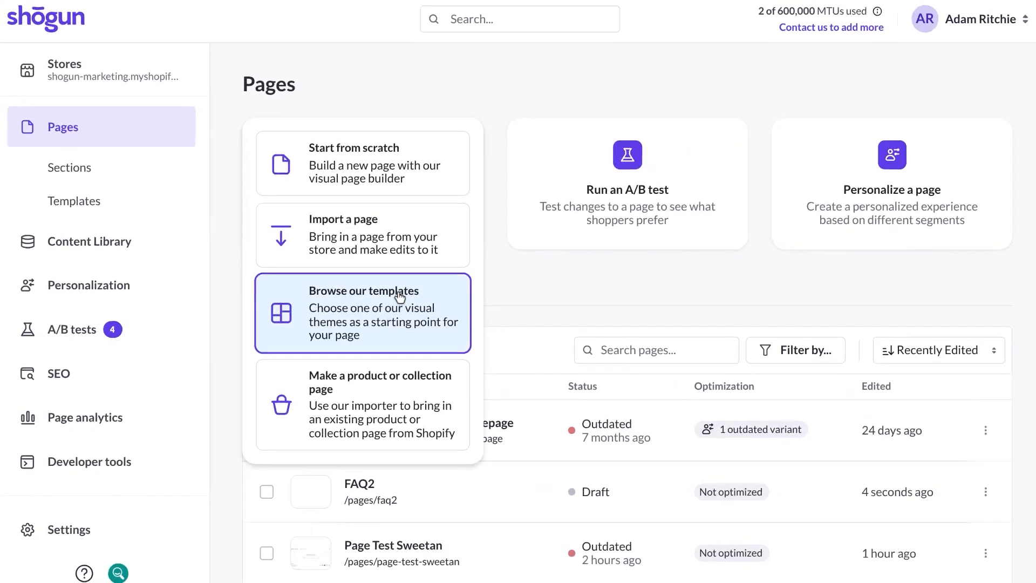
{"action": "left_click", "coordinate": [399, 297]}
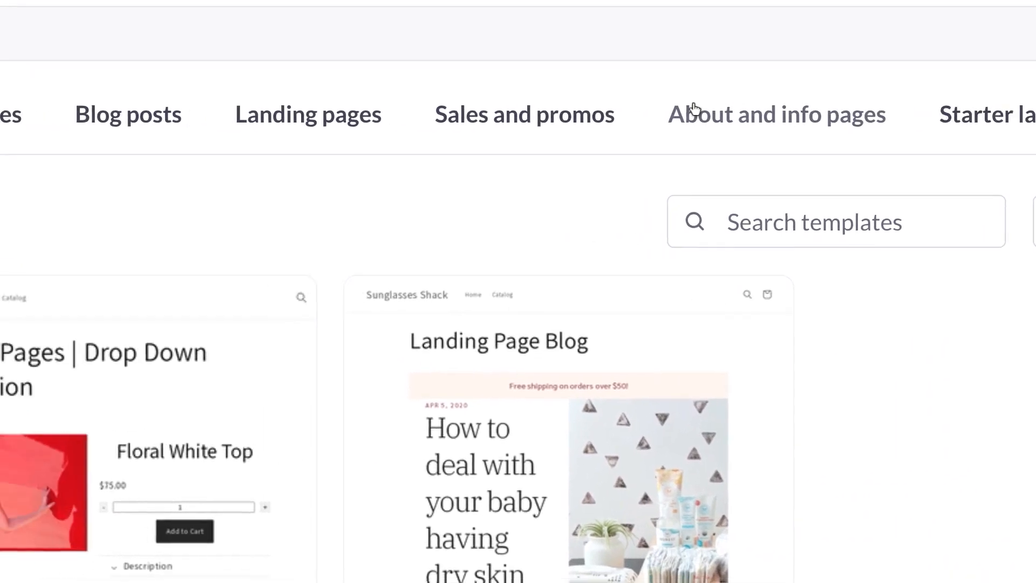
{"action": "left_click", "coordinate": [784, 117]}
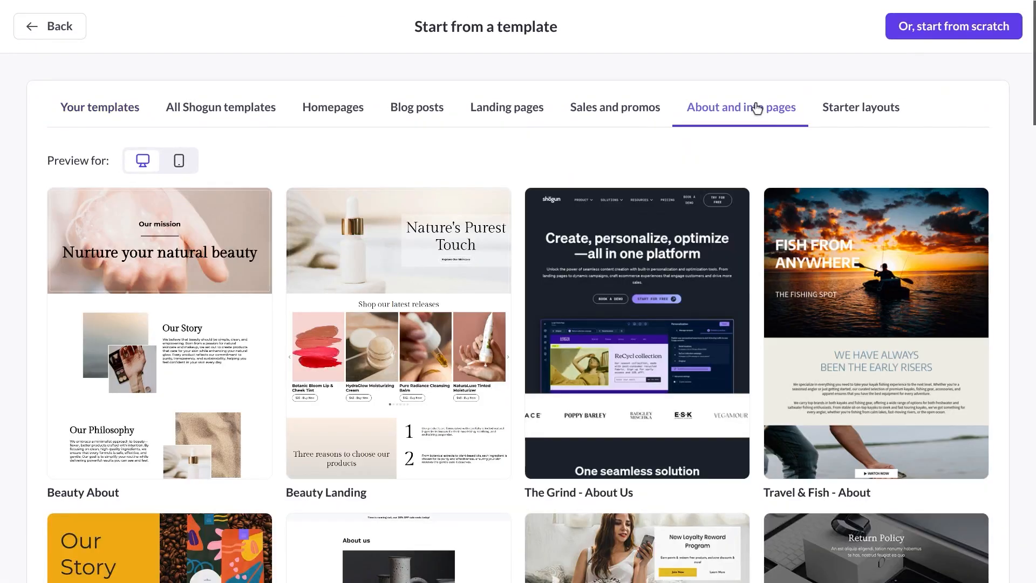
- Look through the return policy and FAQ templates and open the preview of FAQ Page 1
{"action": "scroll", "coordinate": [699, 215], "scroll_direction": "down", "scroll_amount": 9}
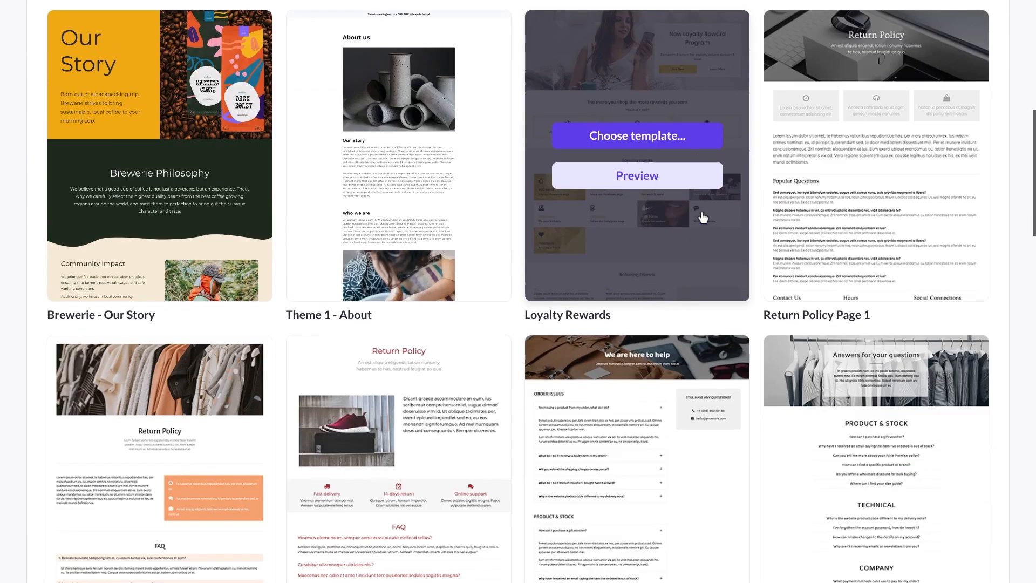
{"action": "scroll", "coordinate": [701, 217], "scroll_direction": "down", "scroll_amount": 8}
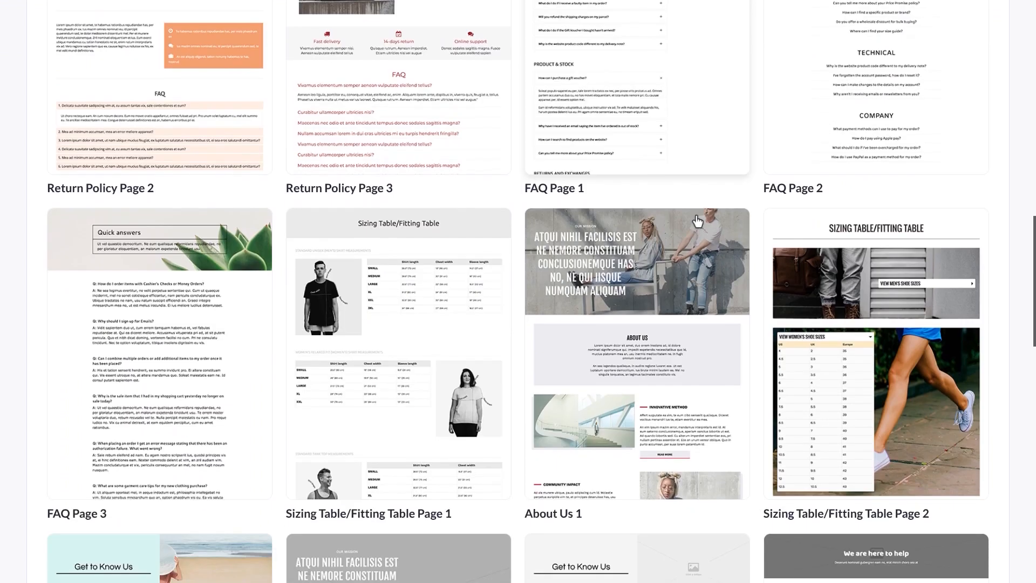
{"action": "mouse_move", "coordinate": [659, 276]}
{"action": "mouse_move", "coordinate": [857, 274]}
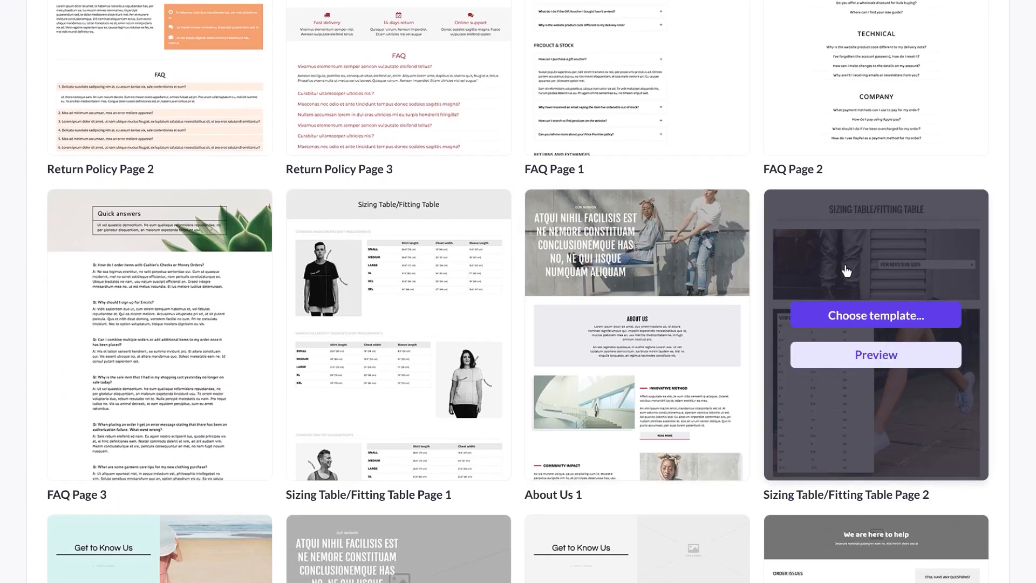
{"action": "scroll", "coordinate": [846, 271], "scroll_direction": "up", "scroll_amount": 3}
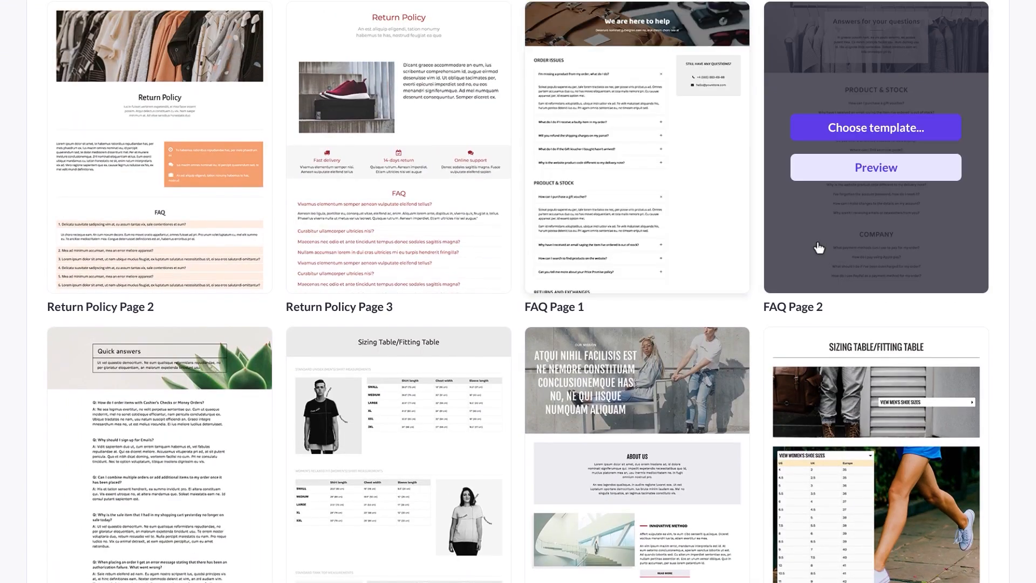
{"action": "mouse_move", "coordinate": [225, 378]}
{"action": "scroll", "coordinate": [206, 351], "scroll_direction": "down", "scroll_amount": 1}
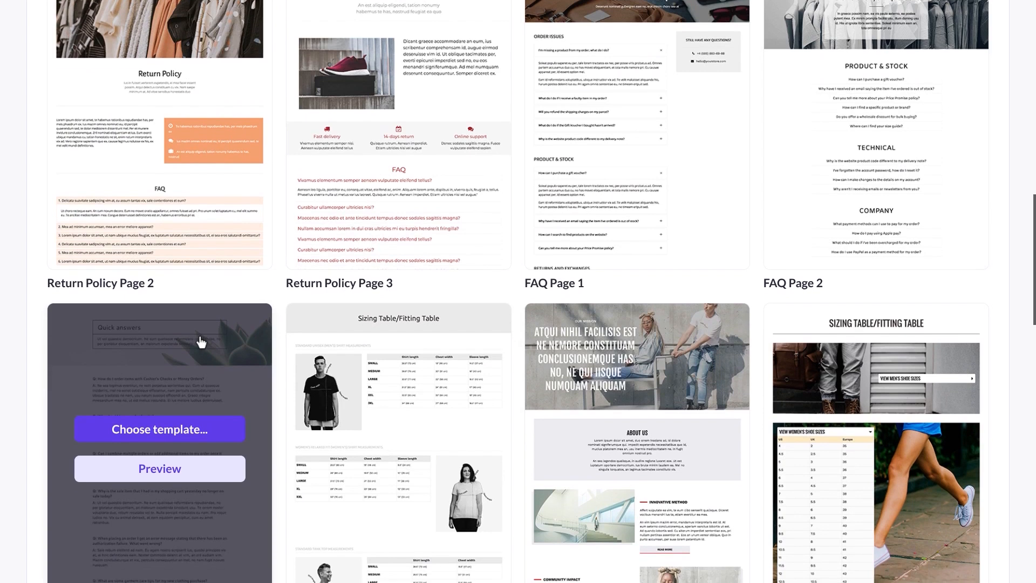
{"action": "scroll", "coordinate": [200, 342], "scroll_direction": "down", "scroll_amount": 1}
{"action": "scroll", "coordinate": [205, 340], "scroll_direction": "up", "scroll_amount": 2}
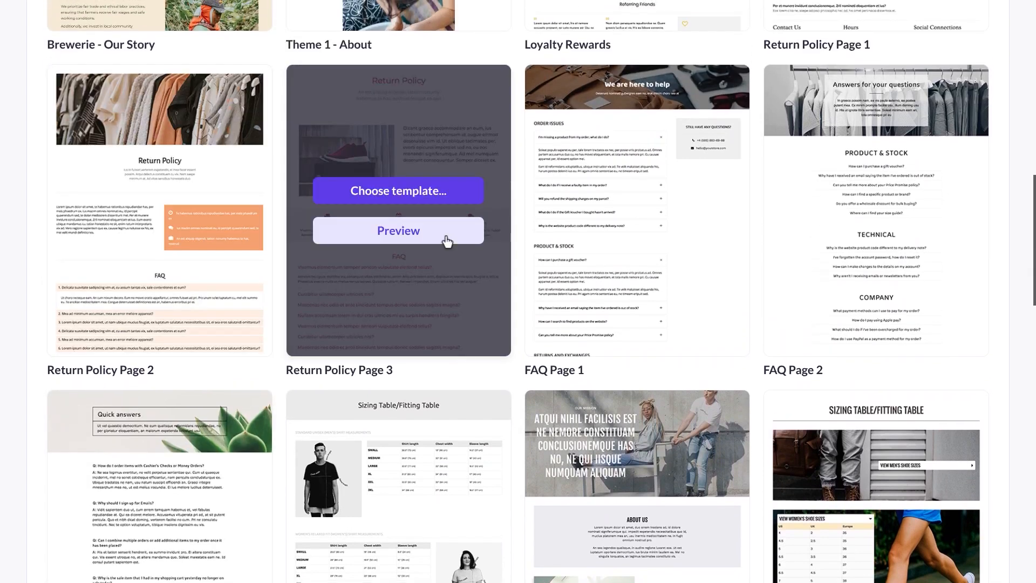
{"action": "mouse_move", "coordinate": [620, 195]}
{"action": "left_click", "coordinate": [635, 232]}
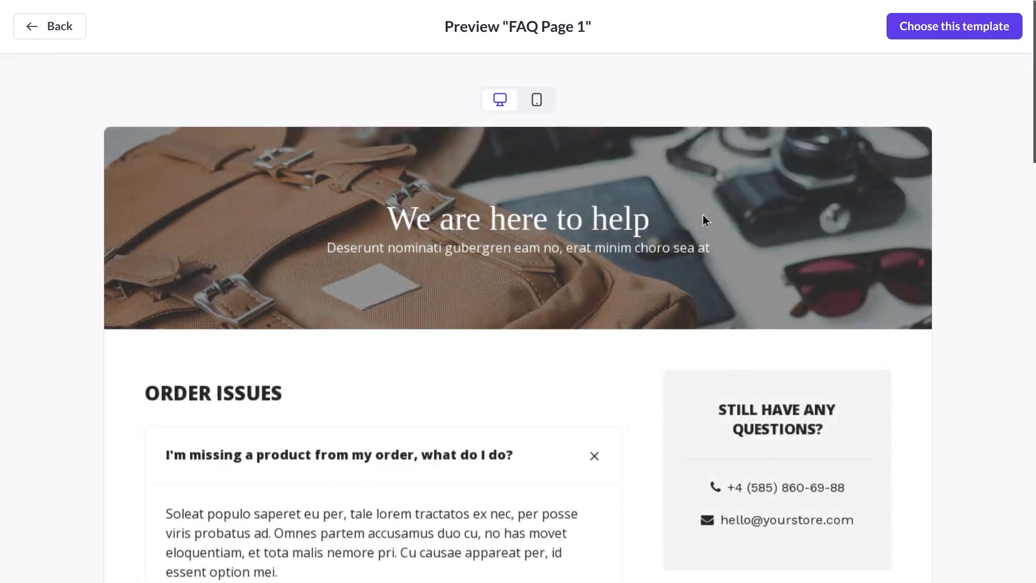
- Choose the FAQ Page 1 template and create a standard page from it named "FAQ3"
{"action": "left_click", "coordinate": [960, 27]}
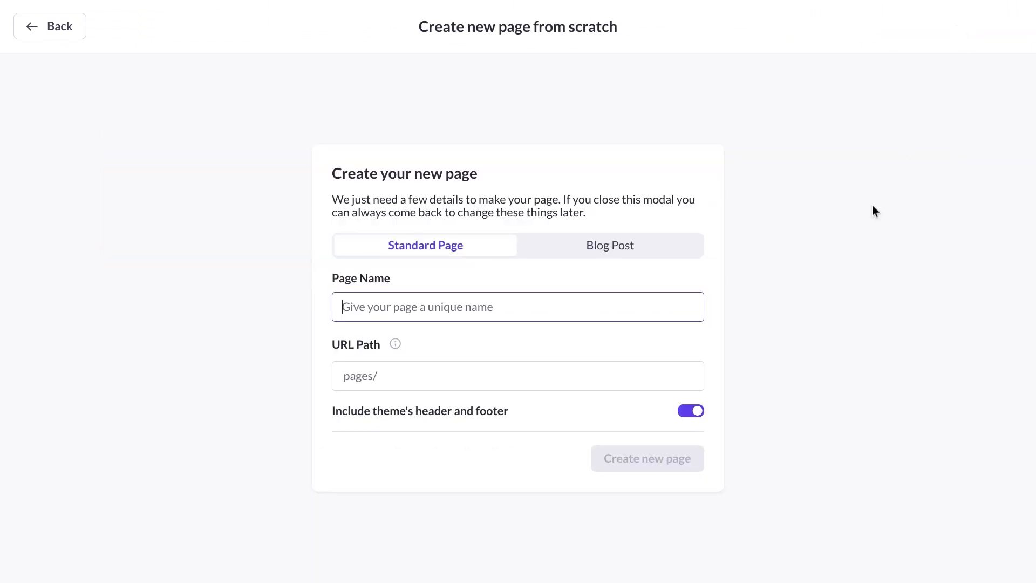
{"action": "type", "text": "FAQ3"}
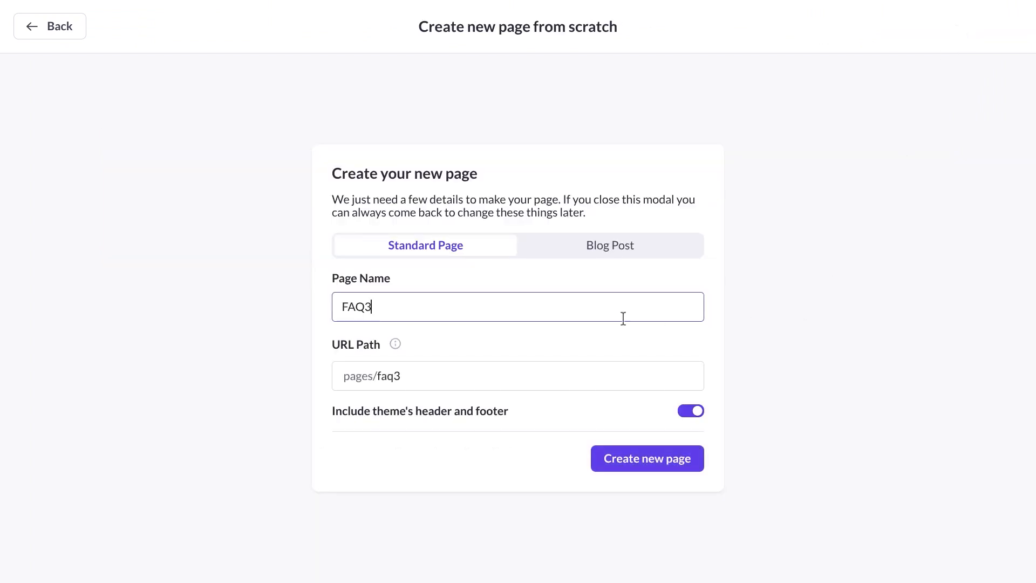
{"action": "left_click", "coordinate": [641, 462]}
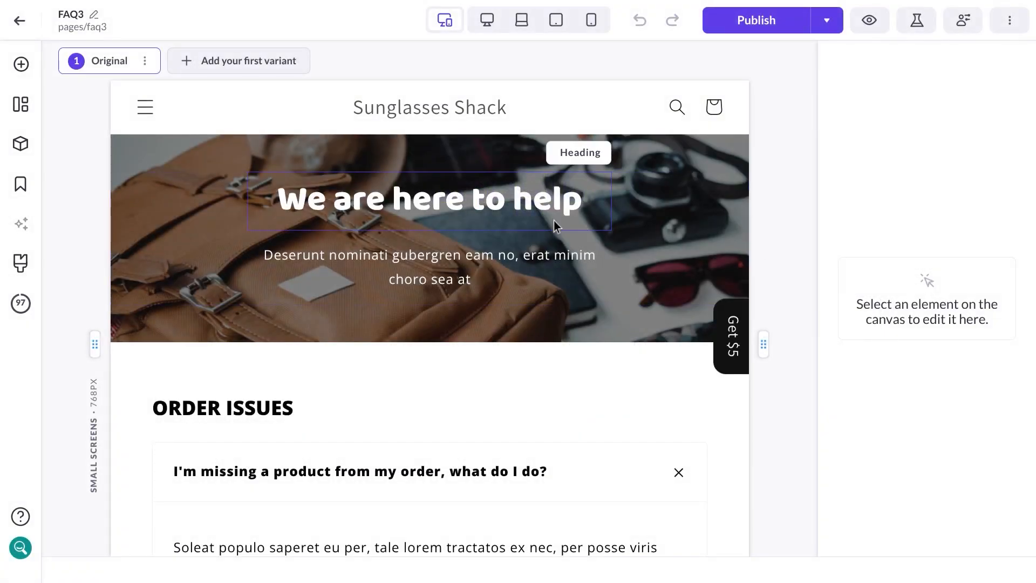
- Replace the title of the first pane in the Order Issues accordion with "Question"
{"action": "scroll", "coordinate": [540, 243], "scroll_direction": "down", "scroll_amount": 5}
{"action": "scroll", "coordinate": [486, 291], "scroll_direction": "up", "scroll_amount": 4}
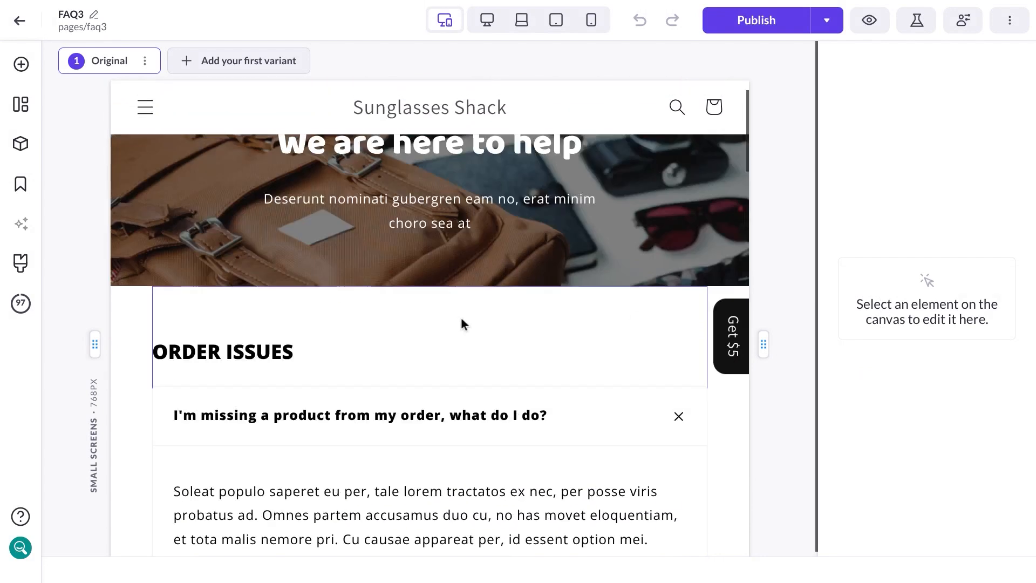
{"action": "left_click", "coordinate": [410, 417]}
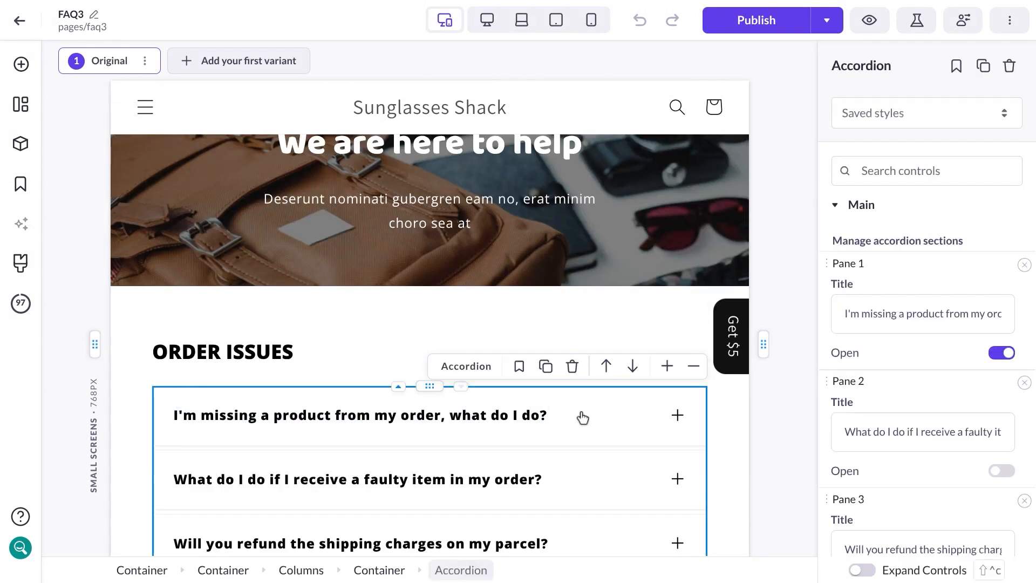
{"action": "left_click_drag", "start_coordinate": [856, 317], "coordinate": [1014, 314]}
{"action": "type", "text": "Question"}
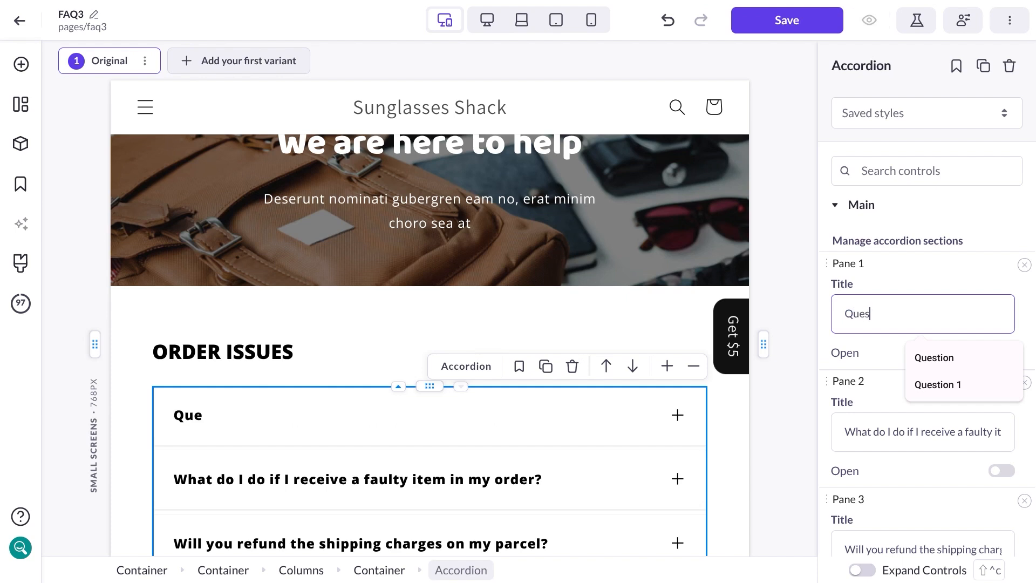
- Expand the Question pane and replace both of its placeholder paragraphs with the text "Answer"
{"action": "left_click", "coordinate": [644, 414]}
{"action": "scroll", "coordinate": [574, 398], "scroll_direction": "down", "scroll_amount": 2}
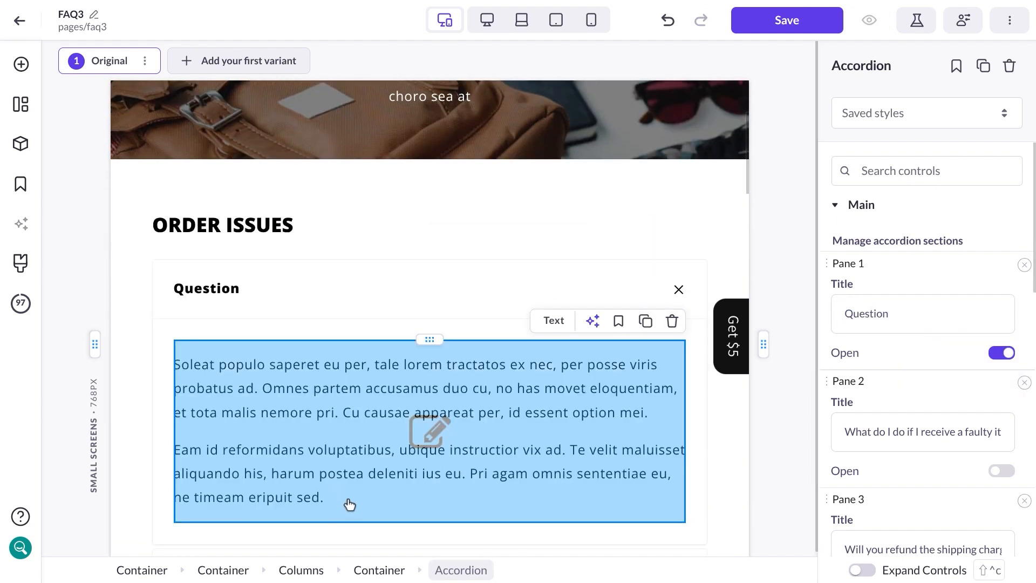
{"action": "left_click", "coordinate": [330, 491]}
{"action": "left_click_drag", "start_coordinate": [323, 494], "coordinate": [178, 373]}
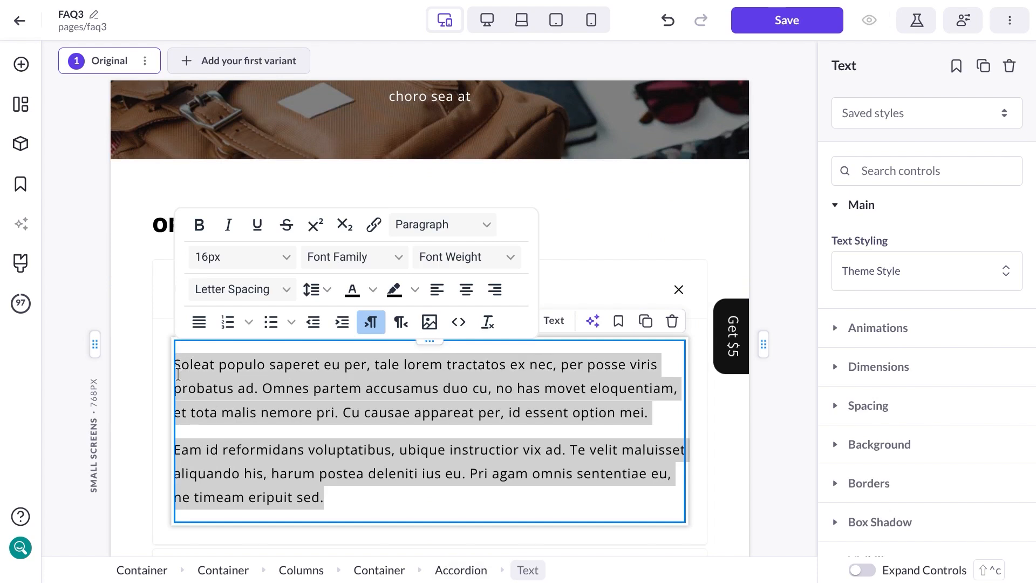
{"action": "type", "text": "Answer"}
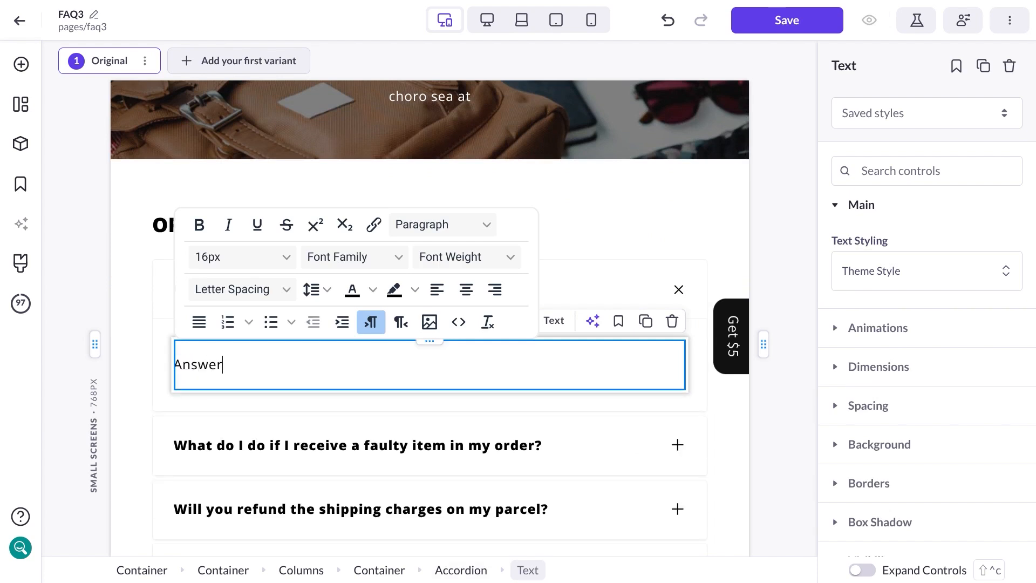
- Save and publish the FAQ3 page, and open its live version on the storefront
{"action": "left_click", "coordinate": [773, 26]}
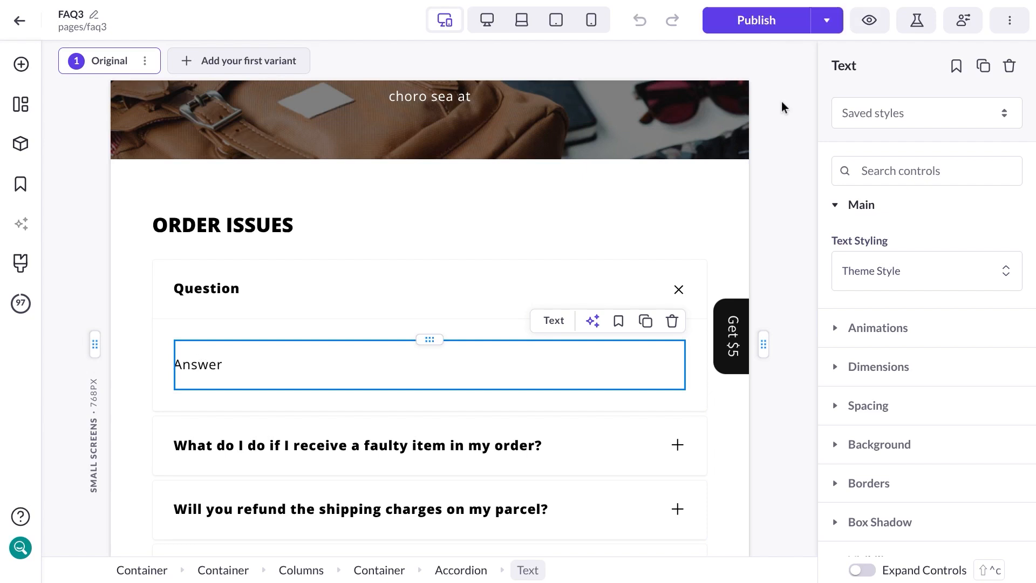
{"action": "left_click", "coordinate": [765, 31]}
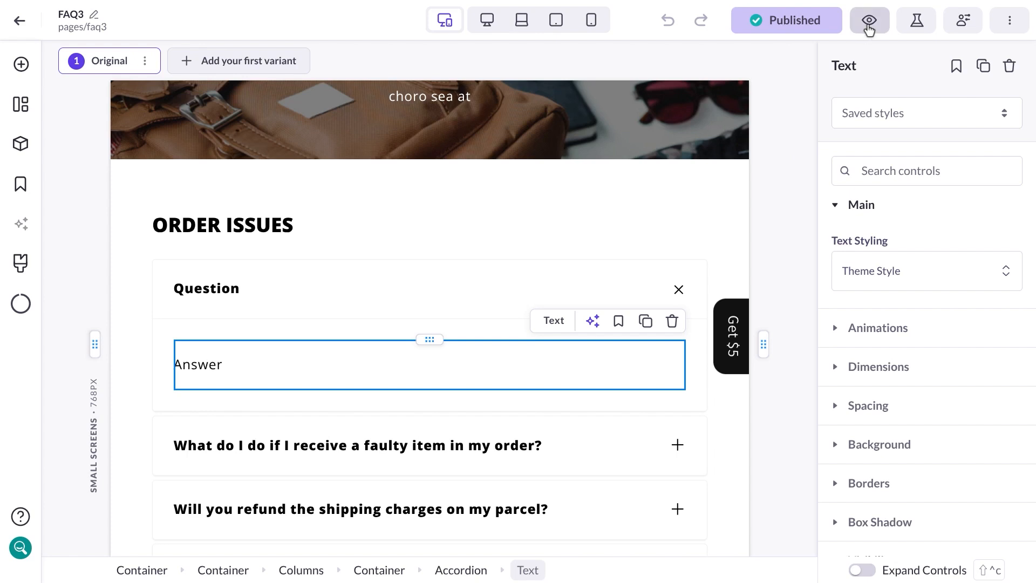
{"action": "left_click", "coordinate": [869, 27]}
{"action": "left_click", "coordinate": [725, 58]}
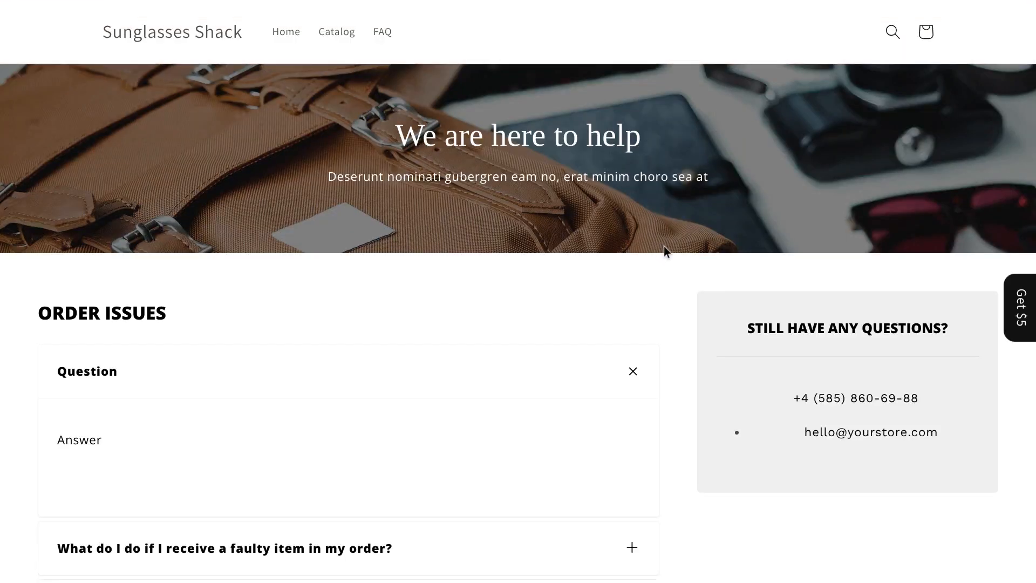
- Examine the live page's FAQ sections and test collapsing and reopening the Question pane
{"action": "scroll", "coordinate": [666, 250], "scroll_direction": "down", "scroll_amount": 5}
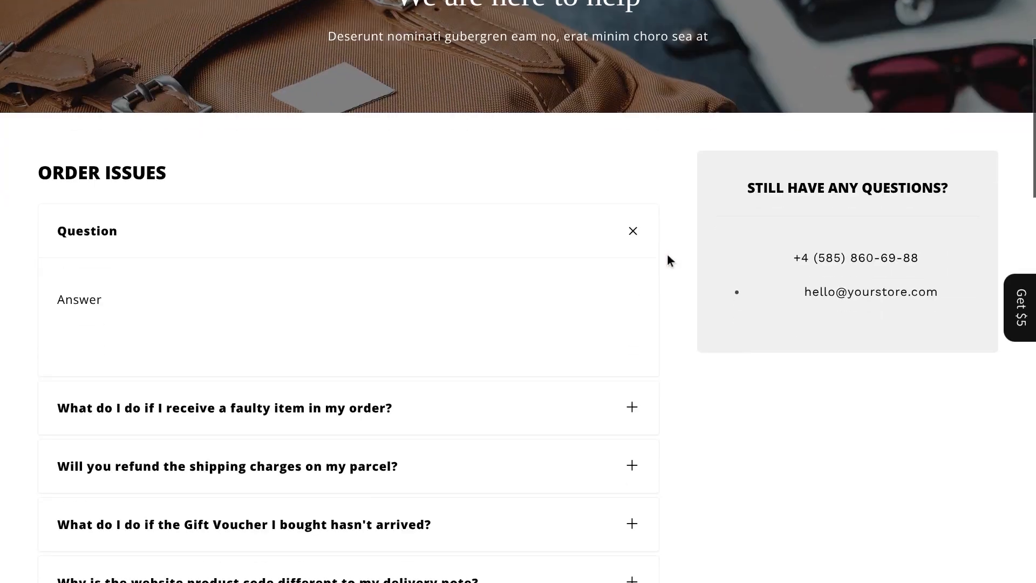
{"action": "scroll", "coordinate": [665, 265], "scroll_direction": "down", "scroll_amount": 8}
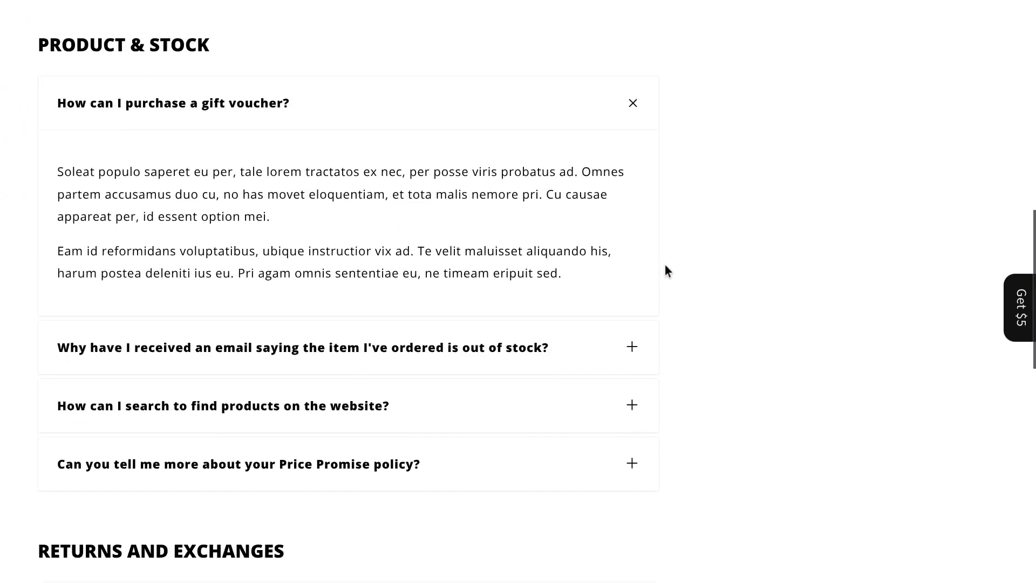
{"action": "scroll", "coordinate": [665, 271], "scroll_direction": "up", "scroll_amount": 13}
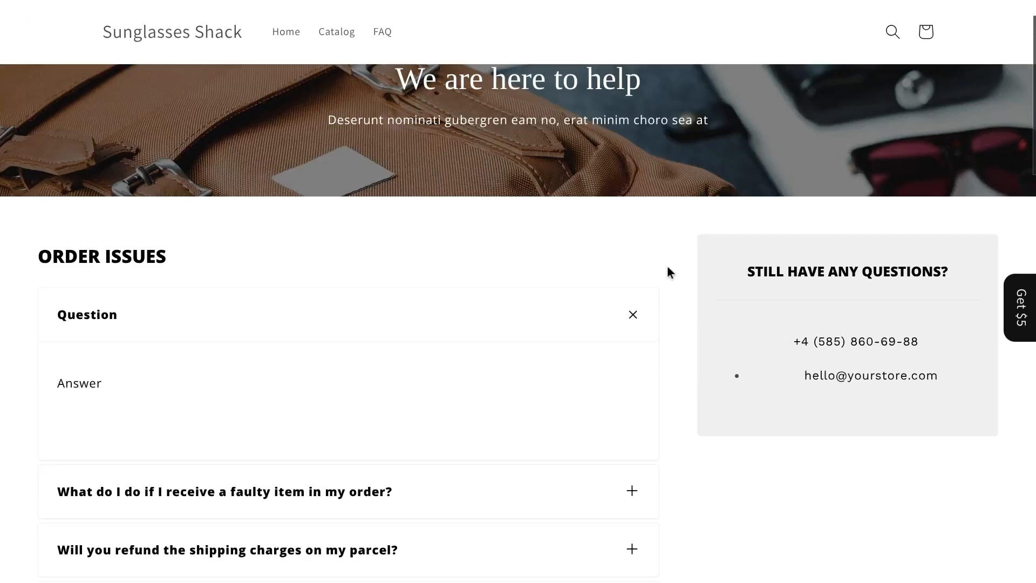
{"action": "left_click", "coordinate": [371, 333]}
{"action": "left_click", "coordinate": [371, 333]}
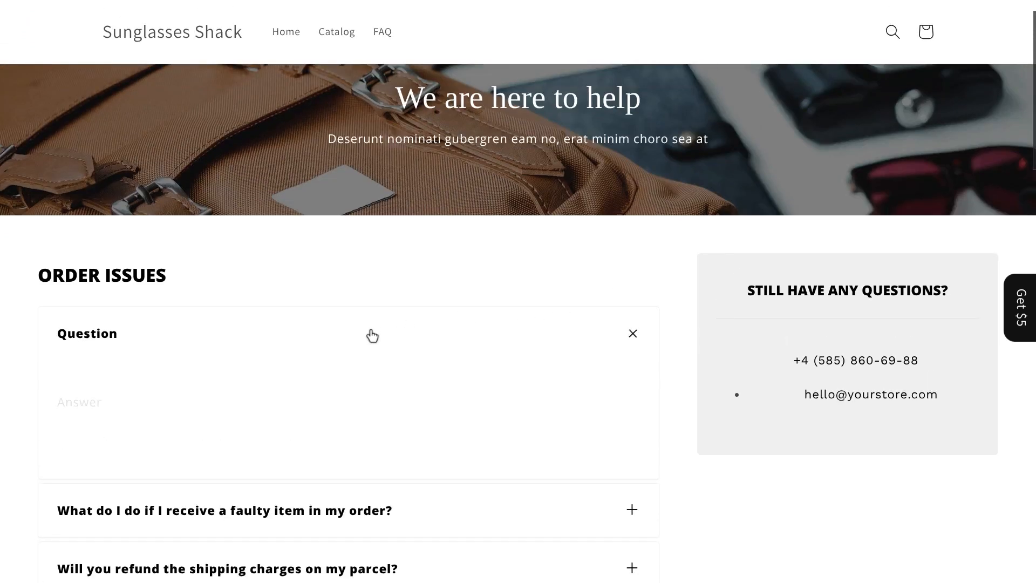
{"action": "scroll", "coordinate": [421, 310], "scroll_direction": "up", "scroll_amount": 1}
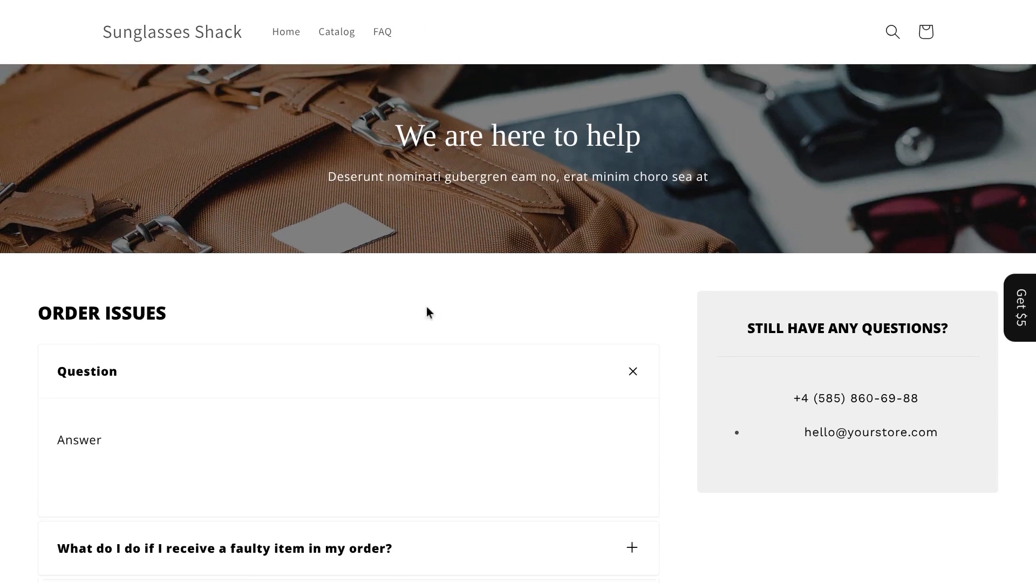